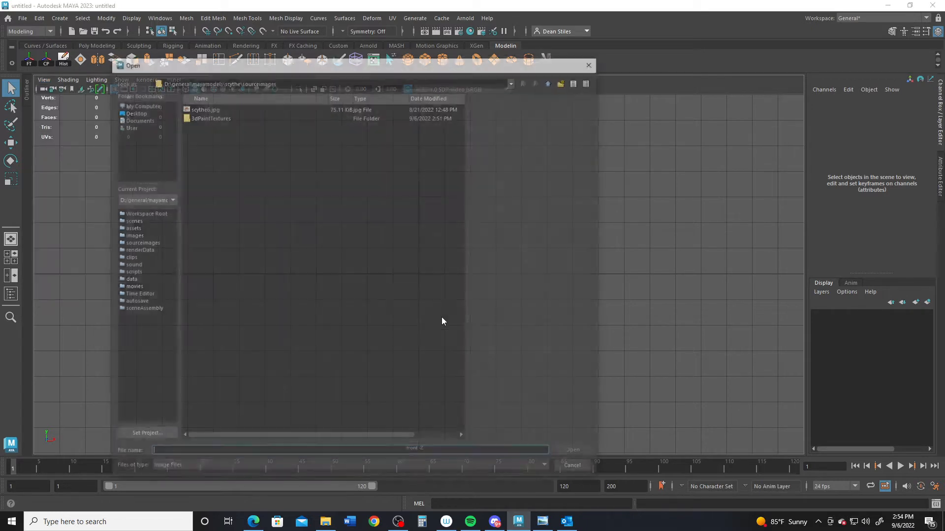
Load scythe6.jpg as the front view's image plane and scale it up uniformly to roughly twice its size
left_click(215, 109)
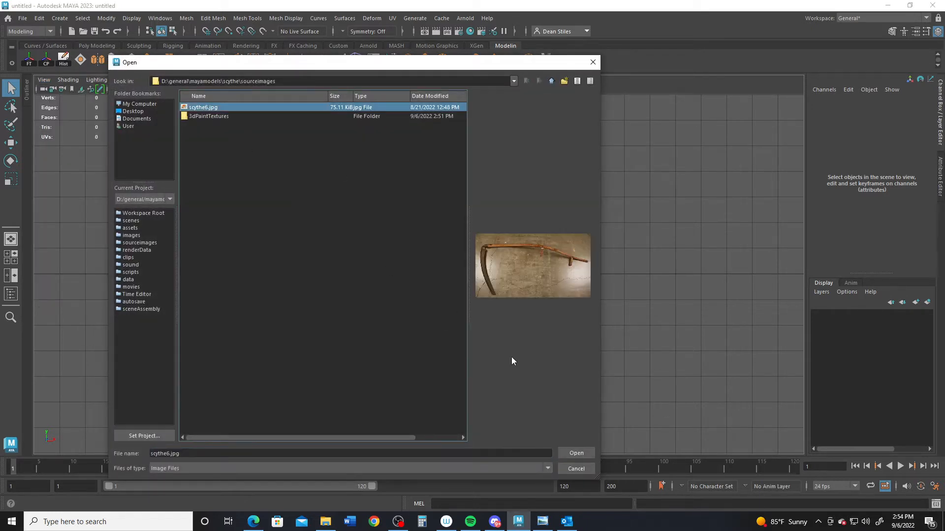
left_click(577, 453)
key("space")
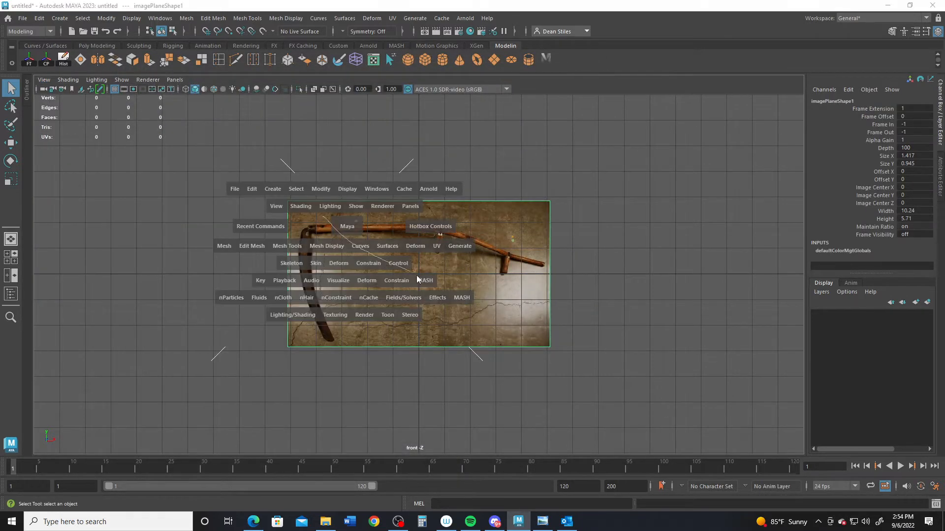
left_click_drag(332, 221, 323, 217)
right_click_drag(383, 285, 443, 289, "alt")
key("r")
middle_click_drag(461, 283, 605, 349)
key("w")
Hide the grid in the perspective view and frame the scythe reference image up close
key("space")
key("space")
right_click_drag(597, 288, 396, 310, "alt")
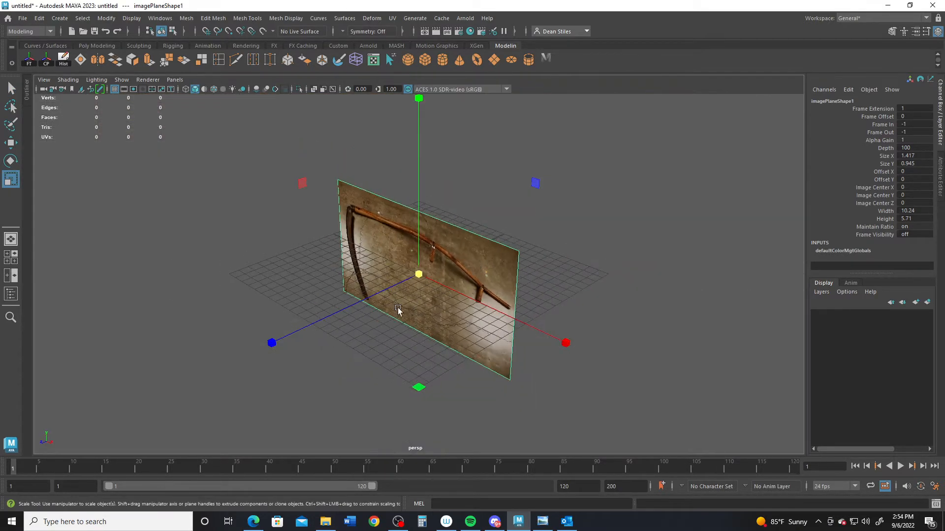
left_click_drag(300, 331, 370, 302, "alt")
left_click_drag(480, 316, 442, 285, "alt")
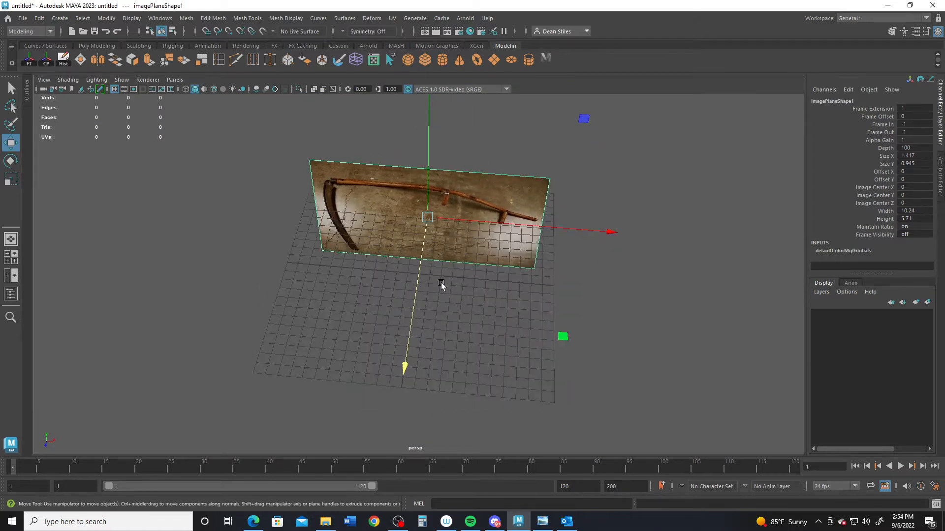
left_click(115, 89)
right_click_drag(300, 237, 403, 271, "alt")
left_click_drag(393, 325, 365, 265, "alt")
middle_click_drag(322, 262, 356, 225, "alt")
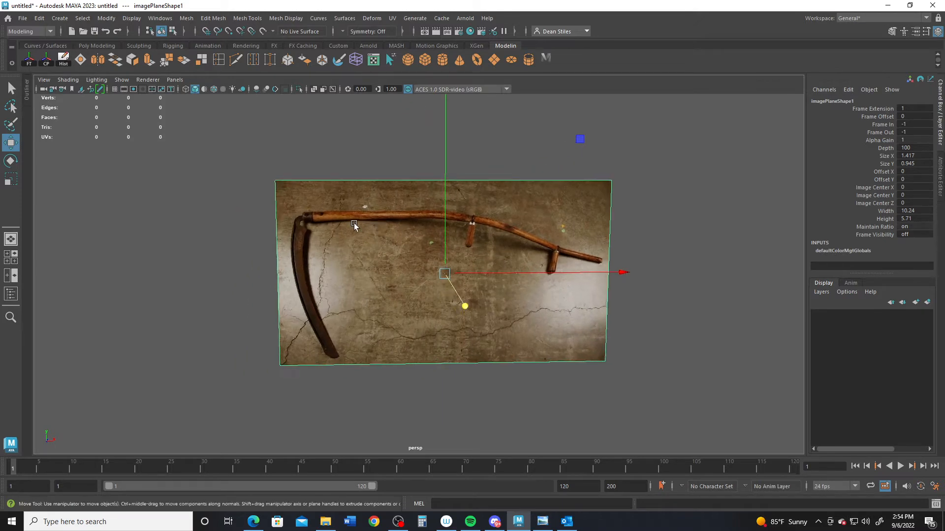
right_click_drag(356, 226, 485, 291, "alt")
middle_click_drag(533, 248, 522, 262, "alt")
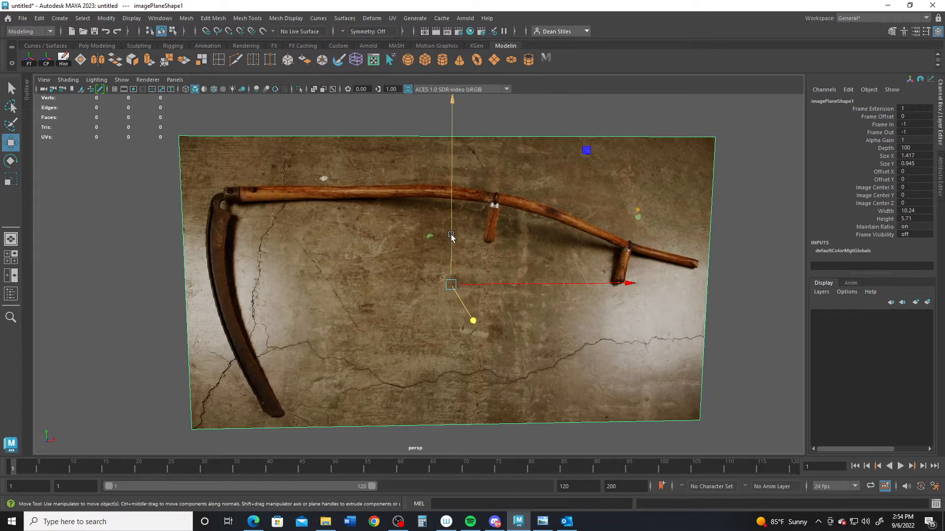
key("space")
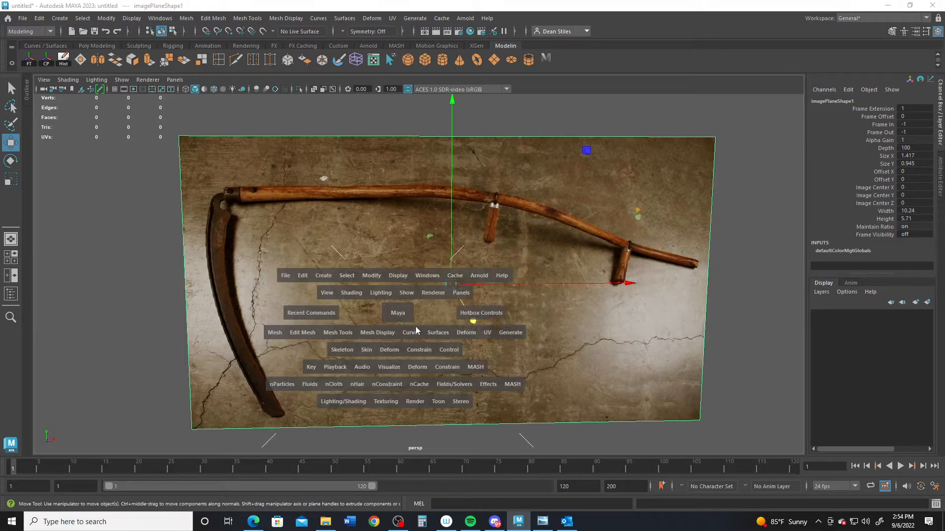
left_click(416, 331)
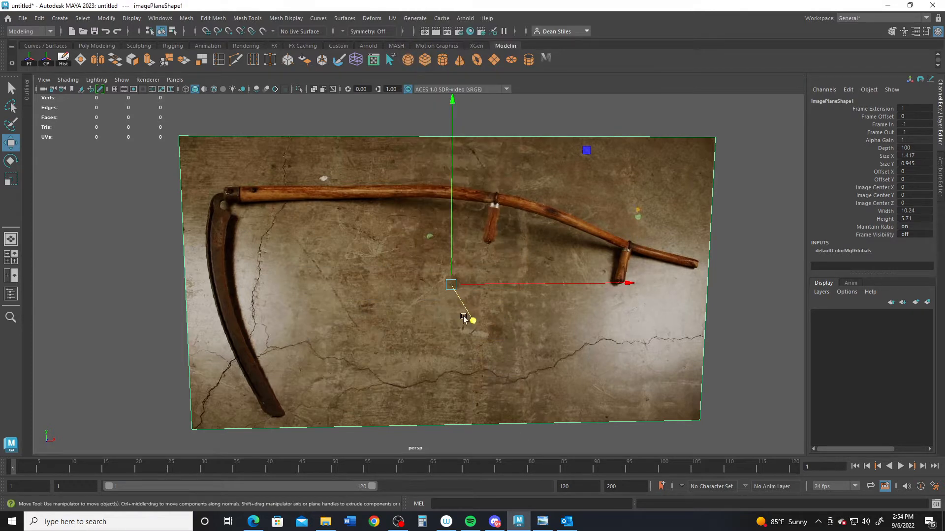
left_click_drag(464, 318, 424, 284, "alt")
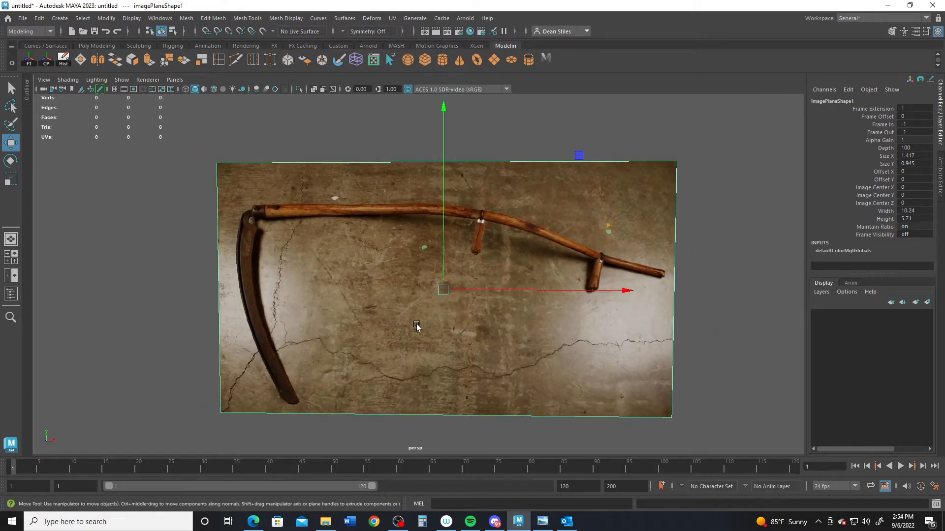
Create a polygon cylinder in the front view and set its Rotate Z to 90
key("space")
key("space")
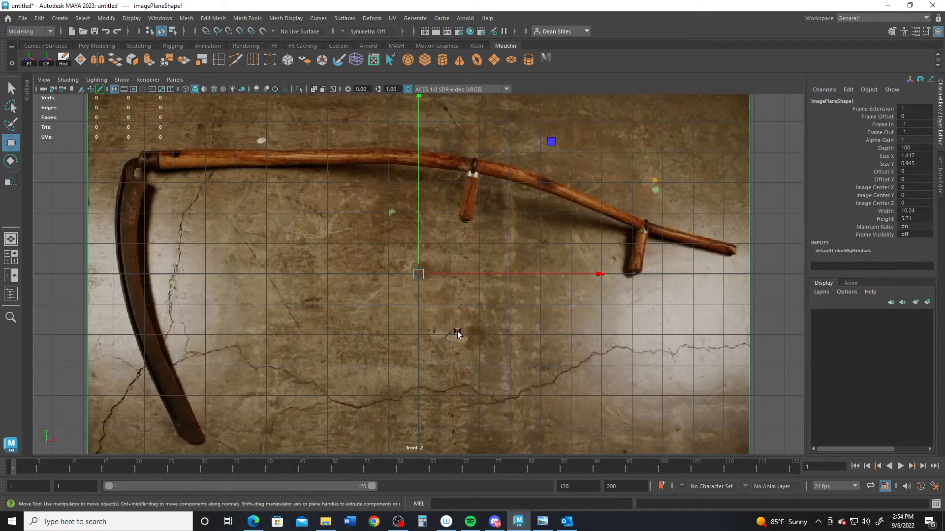
scroll(455, 333, "up", 3)
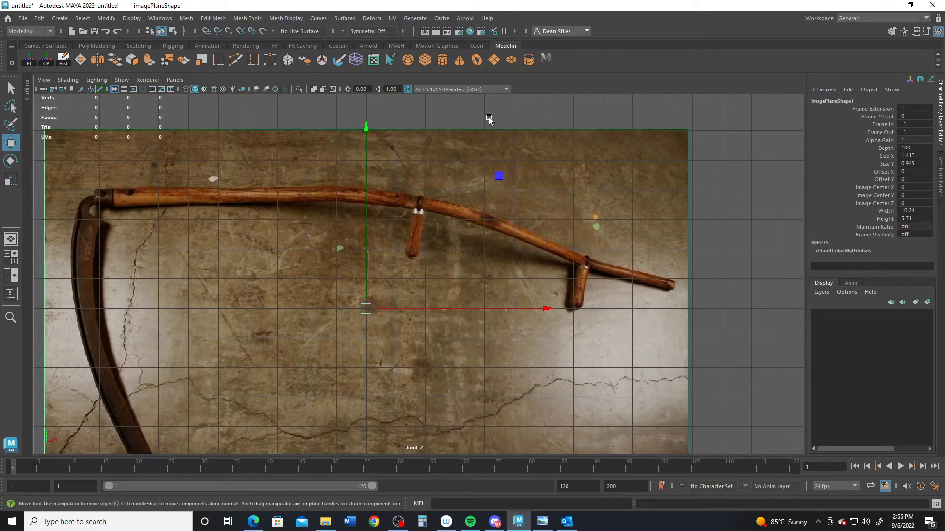
left_click(443, 59)
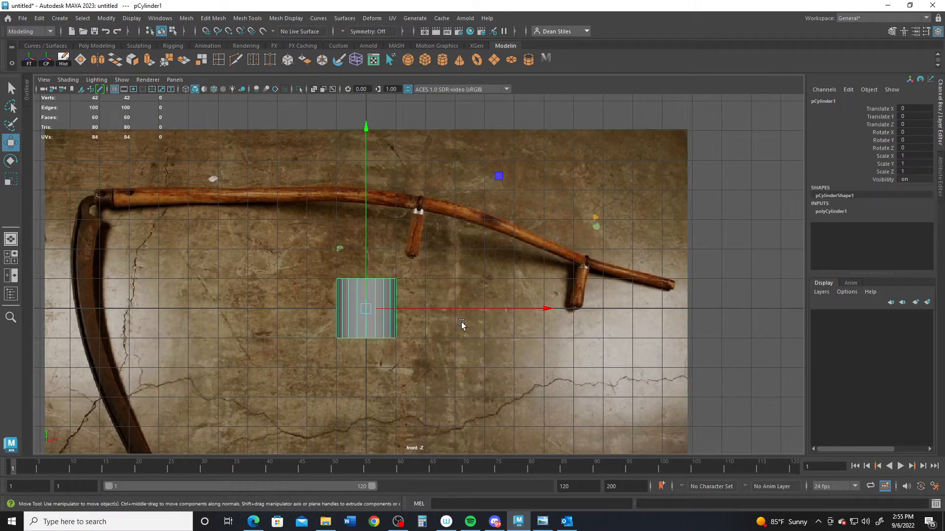
key("e")
left_click_drag(501, 194, 283, 152)
double_click(909, 147)
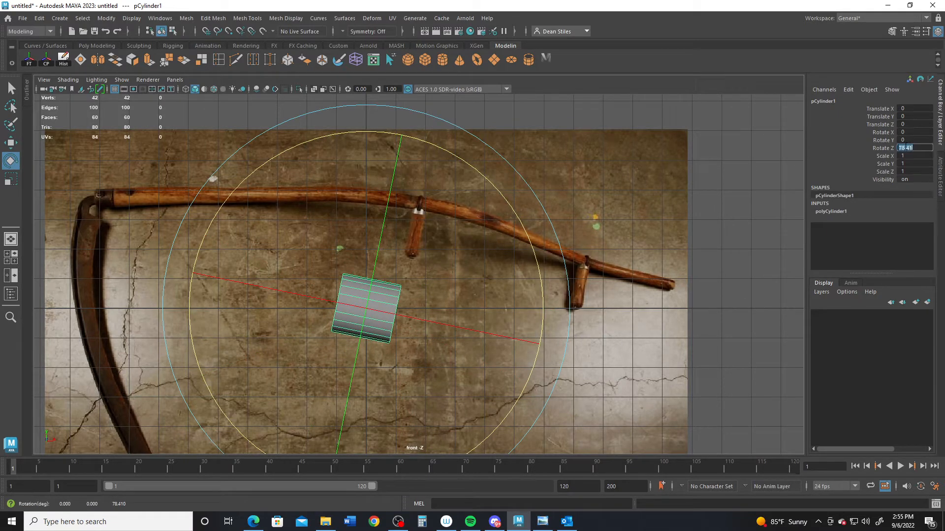
key("Return")
Set the cylinder's radius to 0.25 and stretch its height to about 17.4
left_click(845, 213)
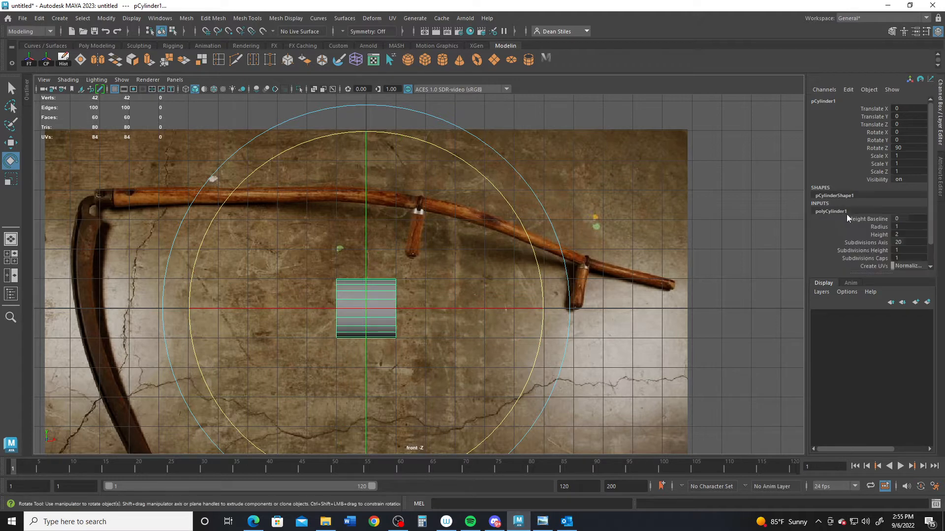
double_click(918, 225)
key("Return")
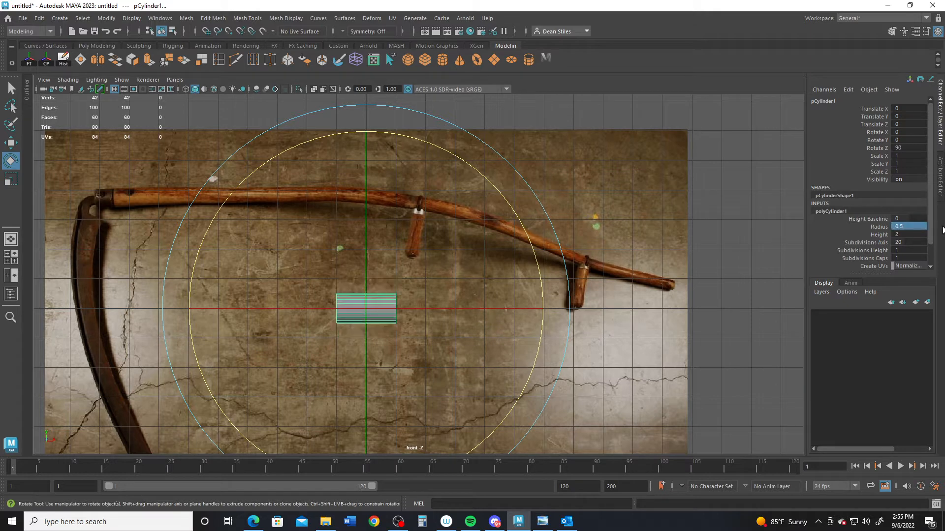
double_click(913, 227)
key("Return")
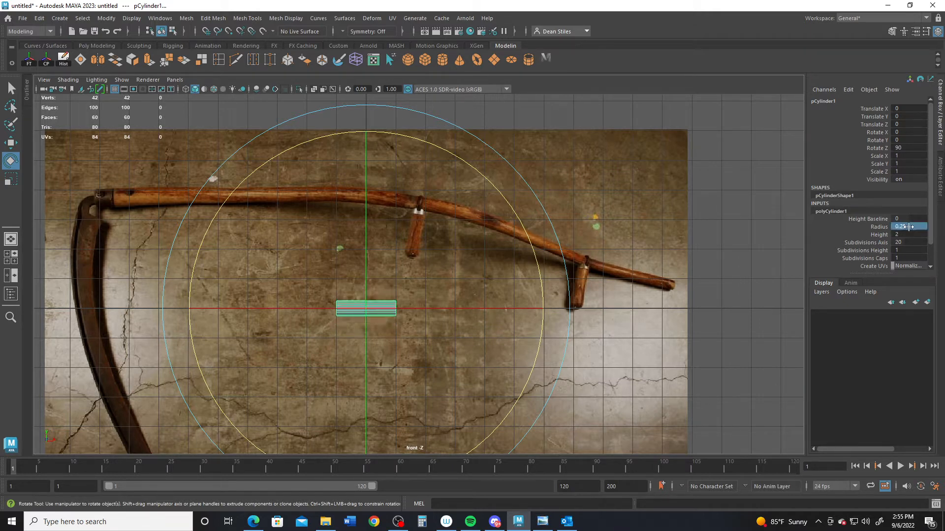
left_click(879, 234)
middle_click_drag(426, 285, 501, 292)
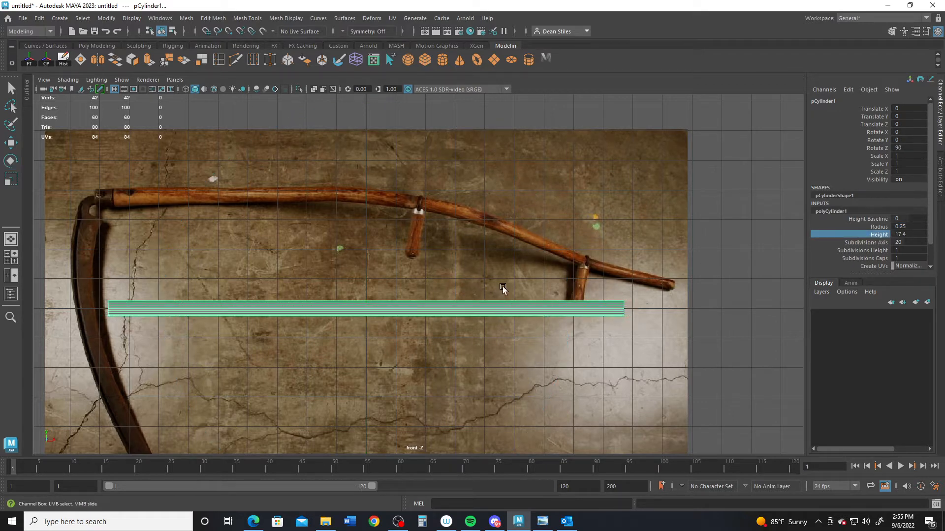
Move the cylinder to about X 0.964, Y 1.097 below the reference handle and set its height to 19
key("w")
middle_click_drag(501, 177, 648, 162)
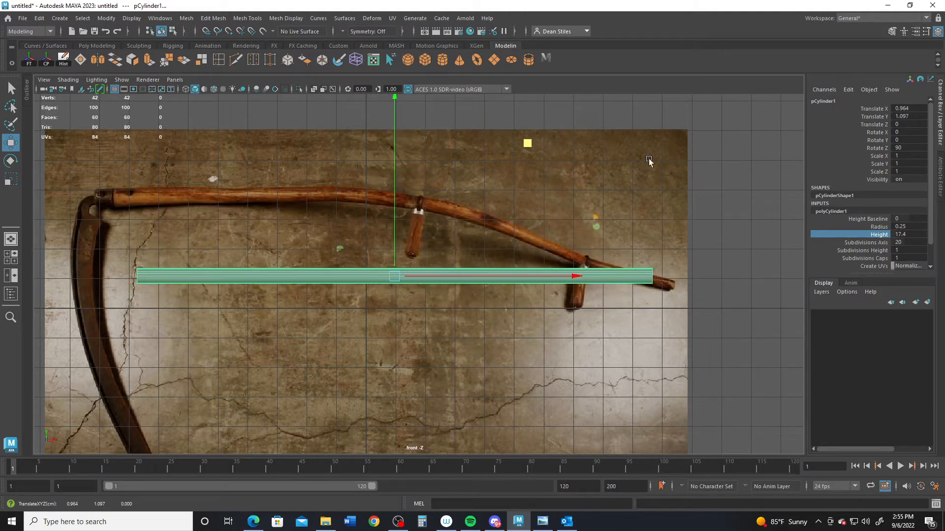
left_click(909, 235)
type("1")
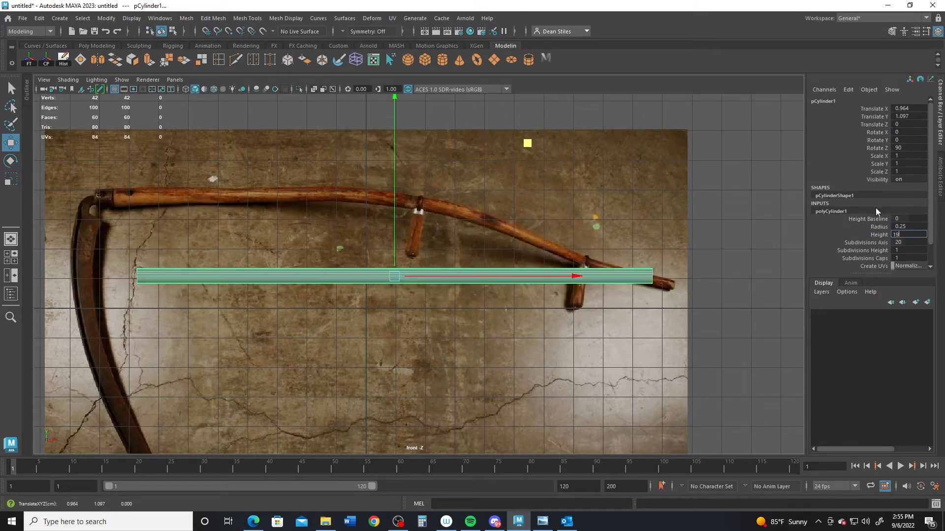
type("9")
key("Return")
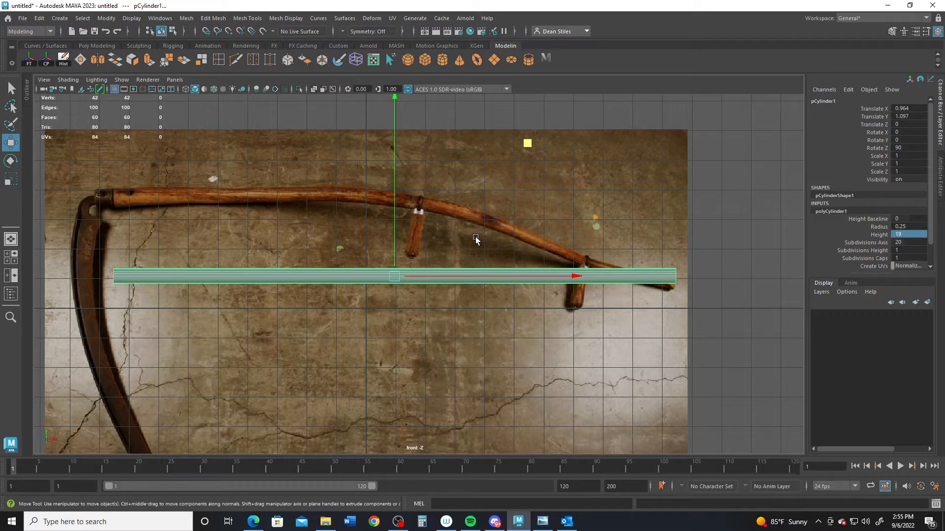
Set the cylinder's axis subdivisions to 12
left_click(910, 242)
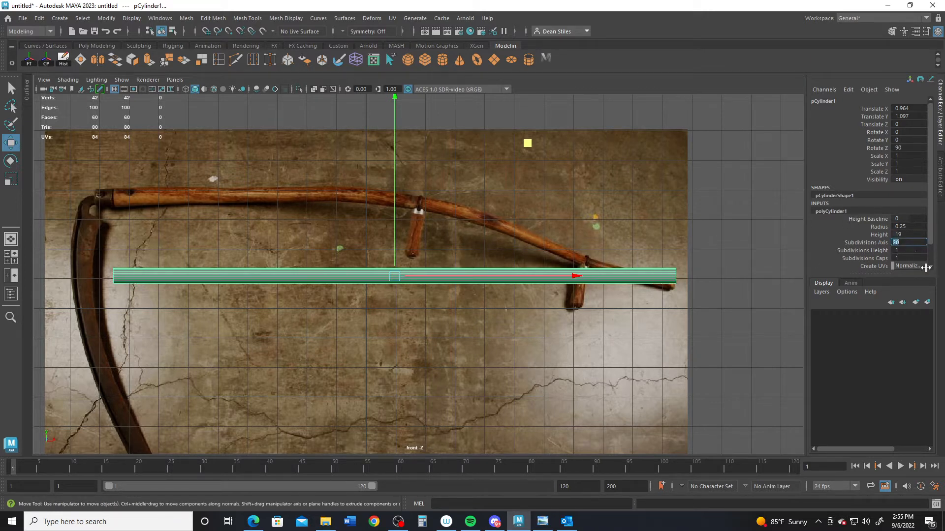
type("12")
key("Return")
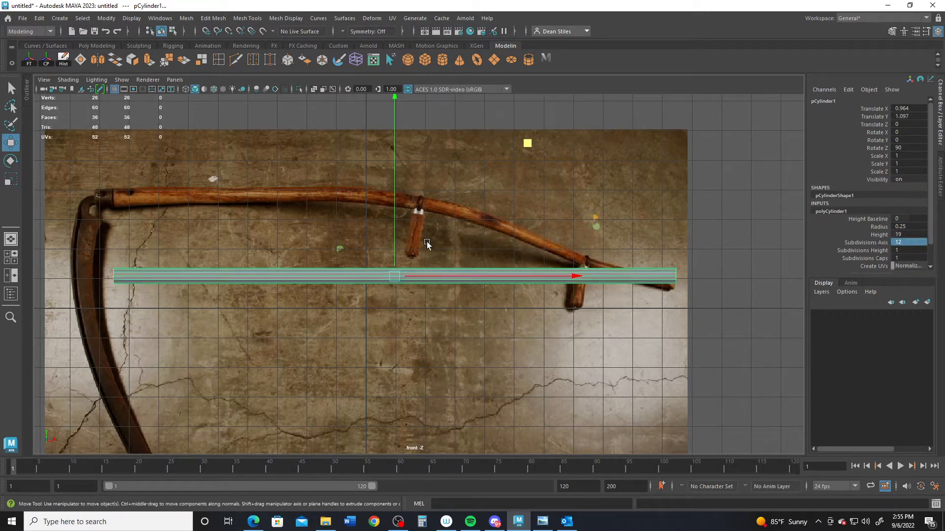
Set the cylinder's height to 20 and reposition it at about X 0.831, Y -0.05
mouse_move(527, 144)
middle_mouse_down()
mouse_move(502, 143)
mouse_move(531, 144)
mouse_move(512, 73)
mouse_move(527, 155)
middle_mouse_up()
double_click(904, 235)
type("2")
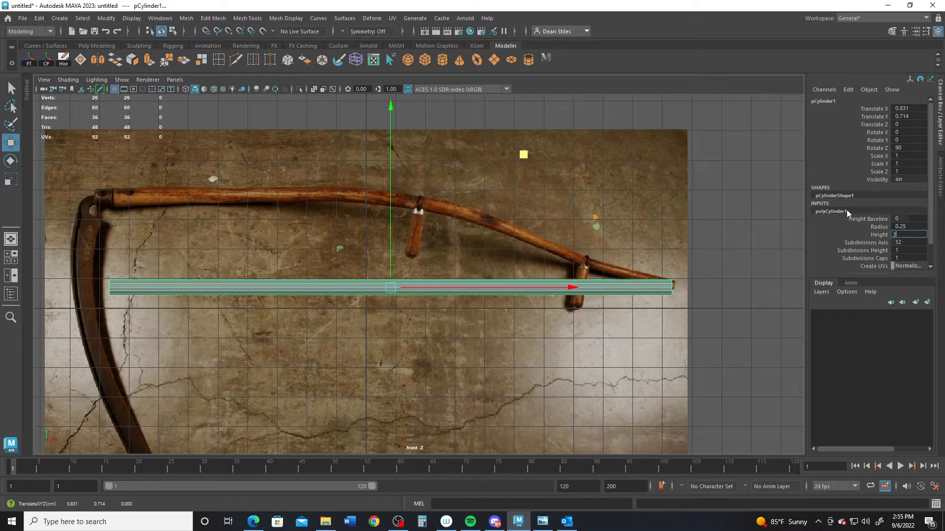
type("0")
key("Return")
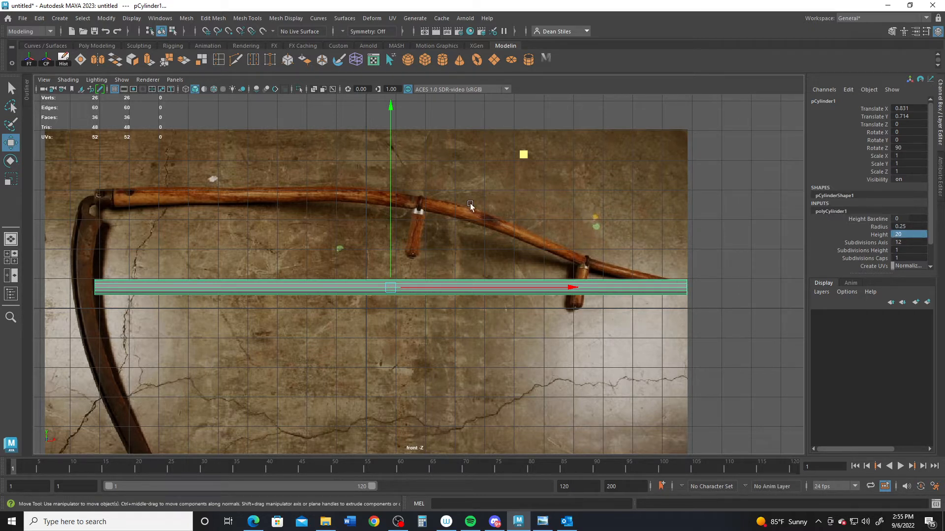
left_click_drag(392, 267, 387, 284)
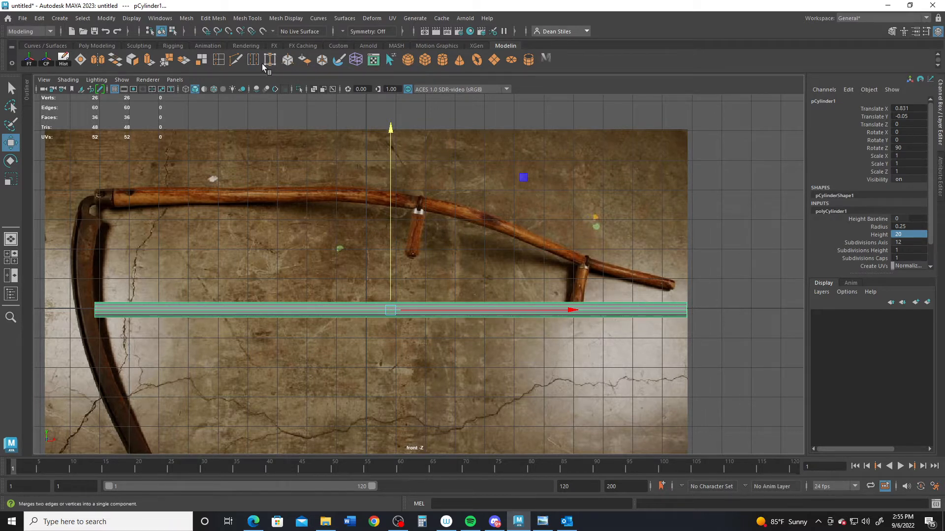
Set the height subdivisions to 2 and shift the middle vertex ring toward the blade to about X -2.376
left_click(908, 250)
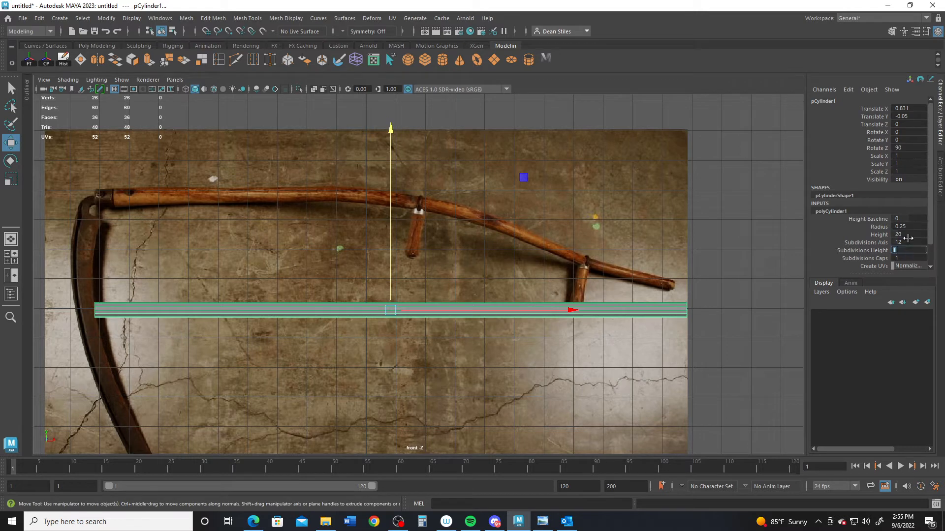
type("2")
key("Return")
right_click_drag(620, 309, 574, 226)
left_click_drag(376, 267, 415, 334)
left_click_drag(565, 312, 473, 311)
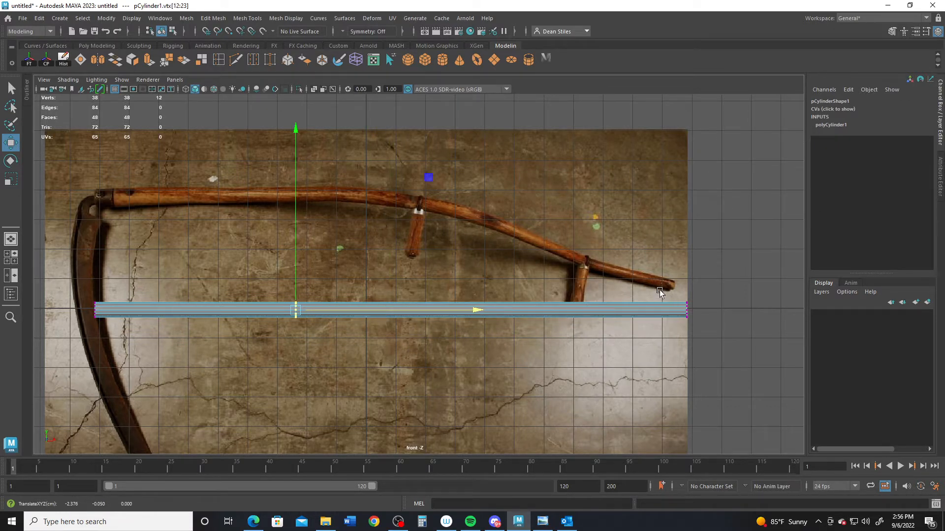
Taper the shaft by scaling down the vertex ring at the handle end and slightly enlarging the ring at the blade end
left_click_drag(659, 291, 519, 305)
key("r")
middle_click_drag(216, 262, 309, 229, "alt")
scroll(272, 288, "up", 1)
scroll(372, 256, "down", 3)
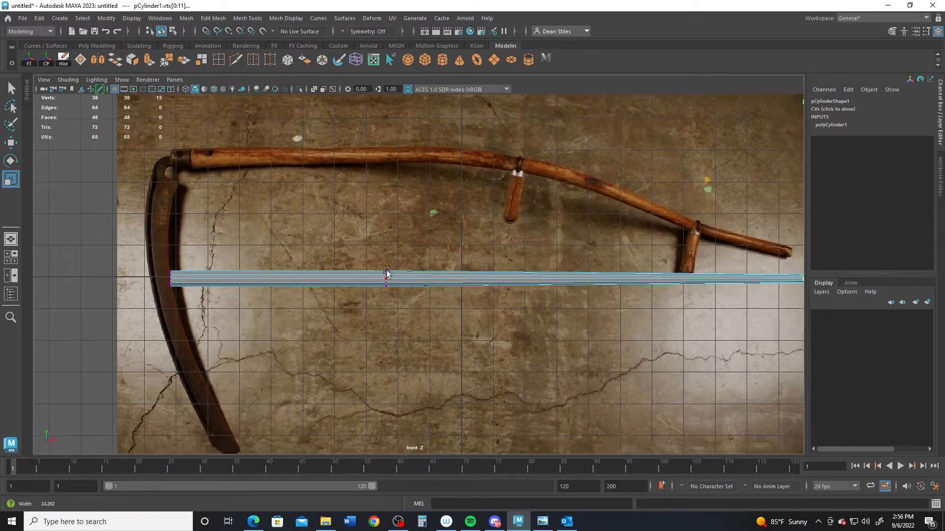
left_click_drag(182, 225, 214, 302)
middle_click_drag(337, 268, 323, 280, "alt")
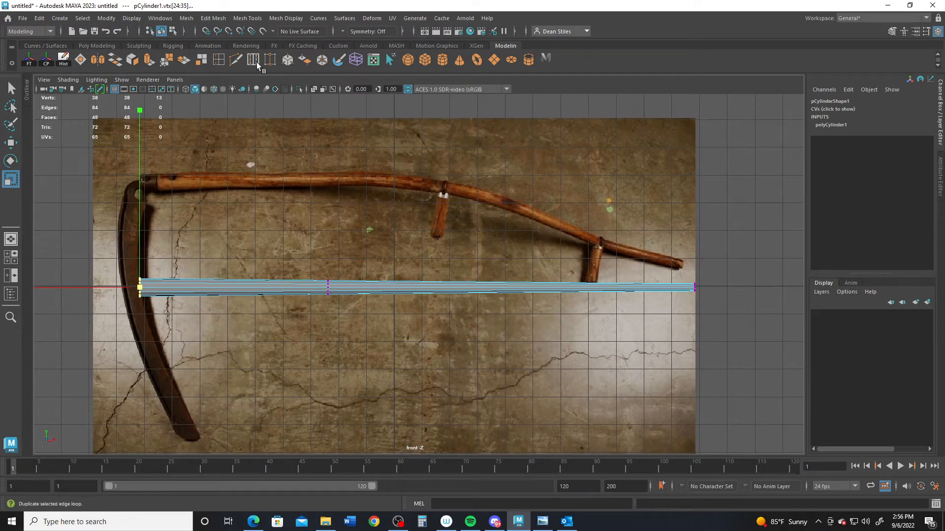
Insert 5 evenly spaced edge loops in the shaft section between the middle ring and the handle end
double_click(220, 60)
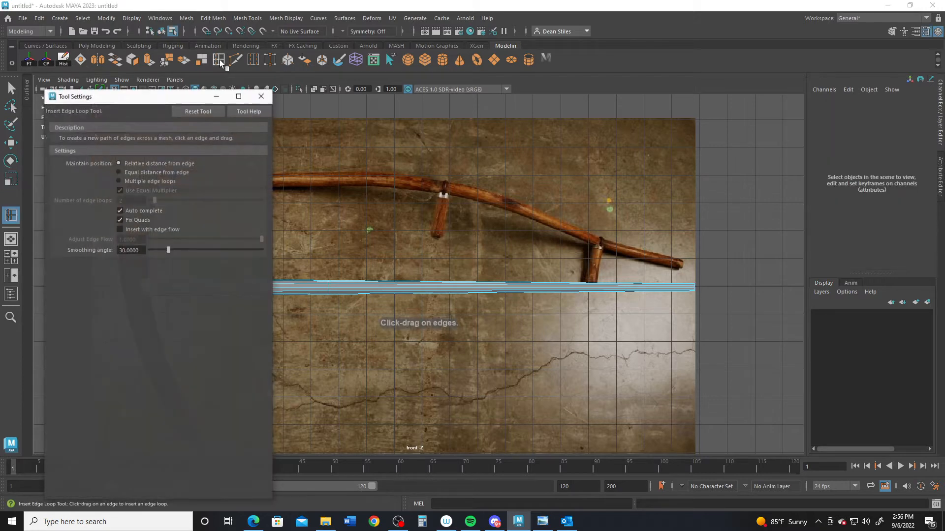
left_click_drag(188, 97, 197, 108)
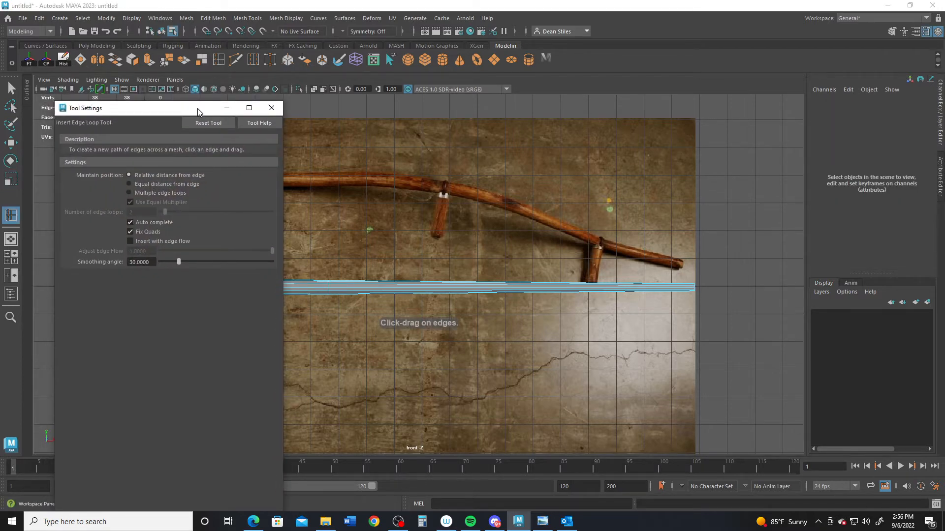
left_click(212, 122)
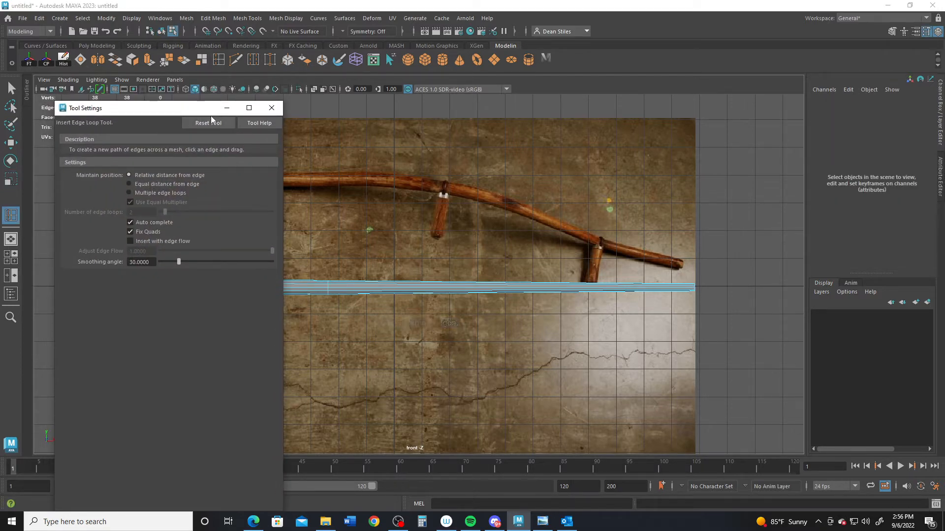
left_click(129, 192)
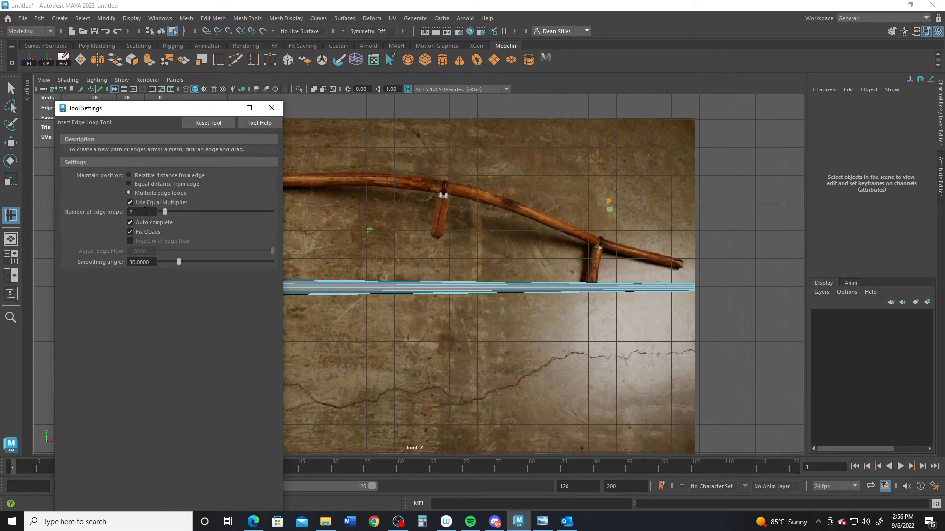
left_click(483, 289)
Insert 2 evenly spaced edge loops in the section between the blade end and the middle ring, and reset the Insert Edge Loop Tool
middle_click_drag(399, 288, 591, 256, "alt")
left_click_drag(145, 212, 110, 210)
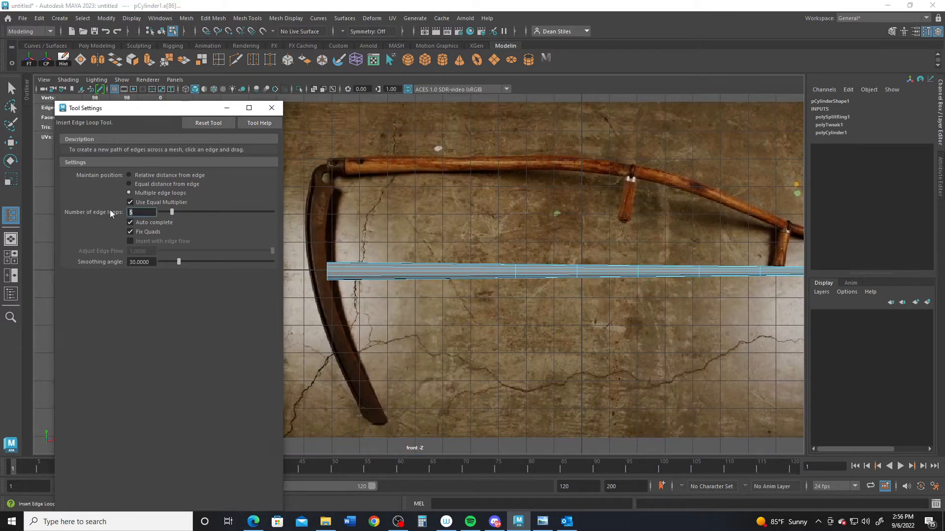
left_click(420, 274)
left_click(208, 124)
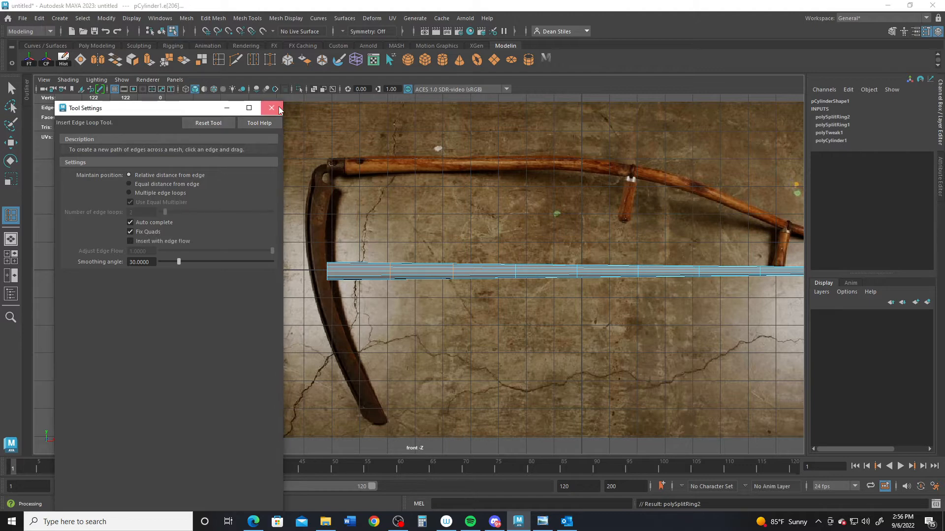
Slightly enlarge the vertex ring next to the shaft's blade end and select the ring after it
left_click(279, 109)
middle_click_drag(445, 221, 293, 211, "alt")
right_click_drag(374, 251, 363, 251, "alt")
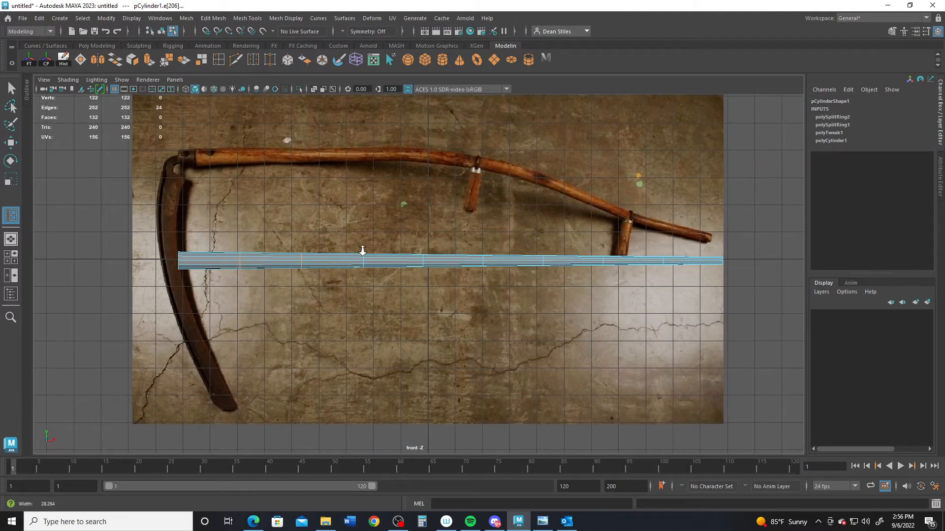
middle_click_drag(398, 256, 394, 272, "alt")
key("q")
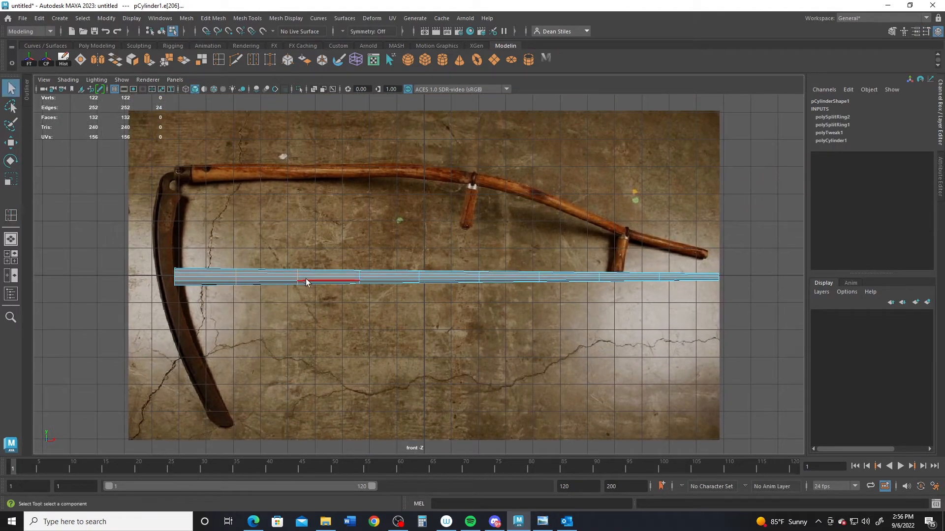
right_click(297, 275)
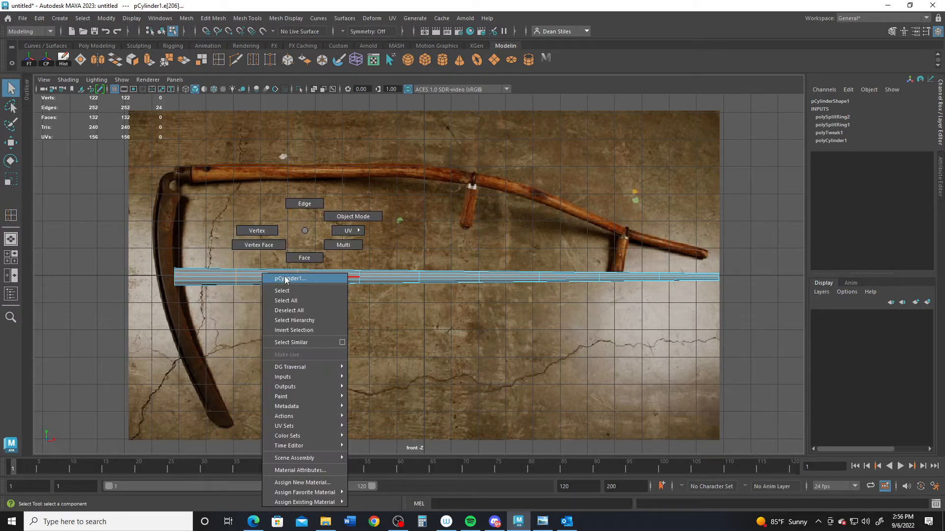
right_click_drag(285, 277, 242, 235)
left_click_drag(222, 248, 250, 307)
key("r")
left_click_drag(236, 276, 239, 278)
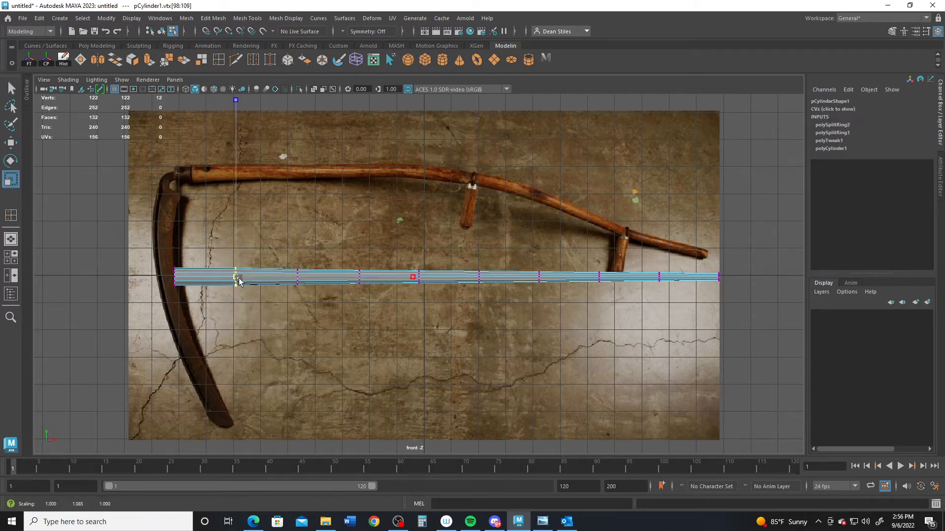
left_click_drag(289, 258, 297, 276)
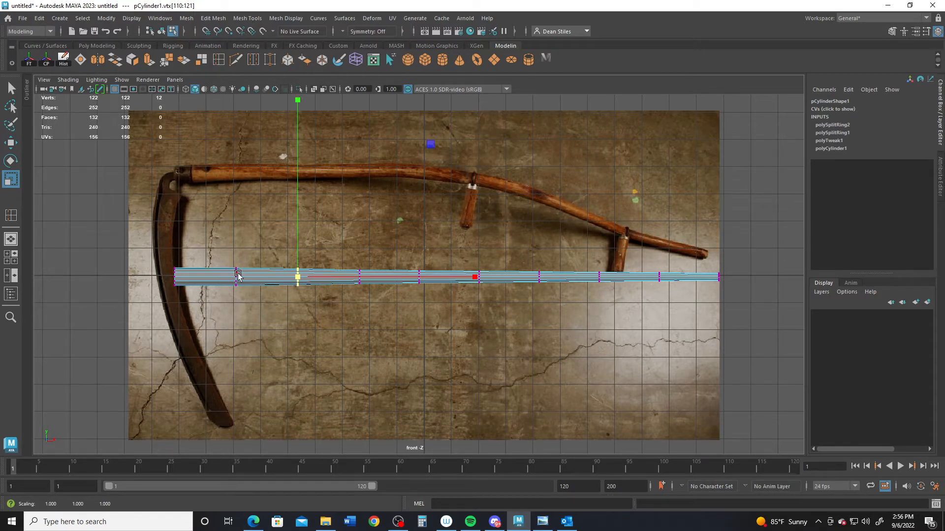
Bend the shaft by raising the vertex rings between its middle and the handle end into a gentle hump
middle_click_drag(448, 249, 310, 245, "alt")
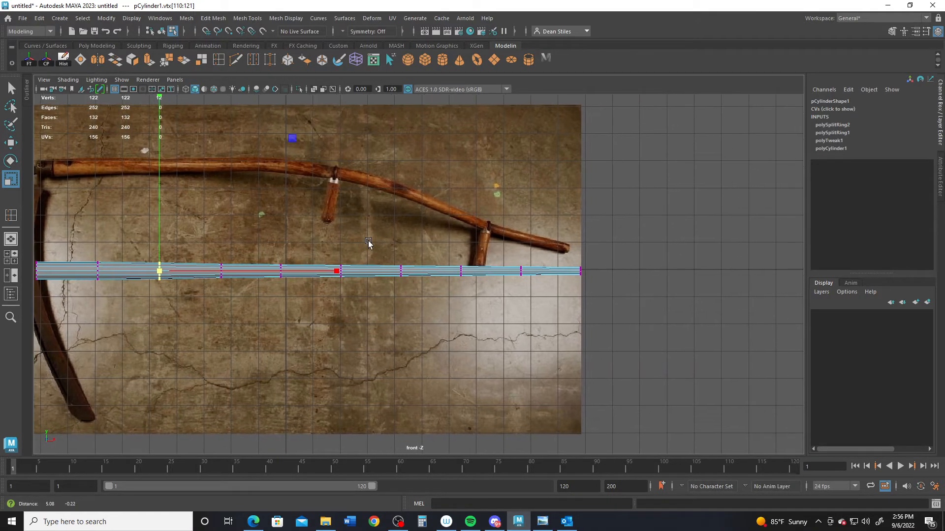
left_click_drag(275, 237, 475, 313)
key("w")
left_click_drag(372, 250, 368, 231)
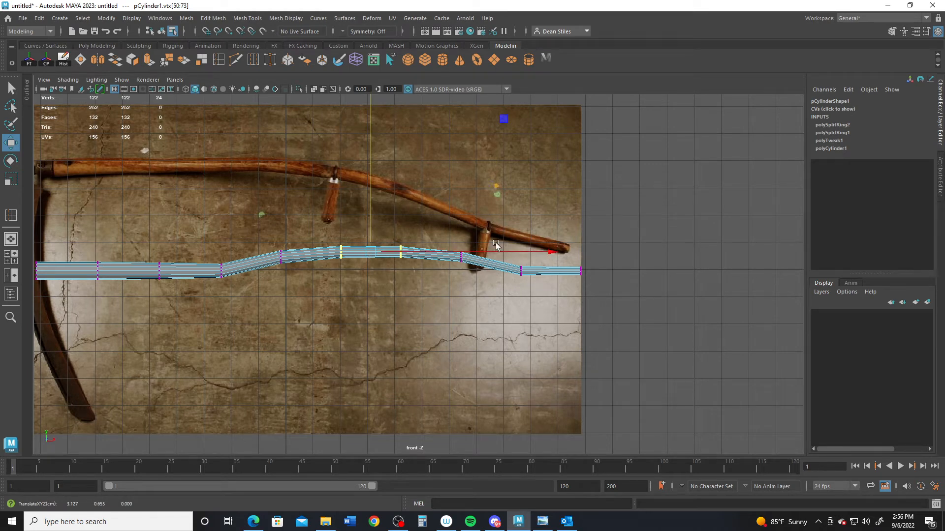
Check the bent shaft in smooth preview and return it to the unsmoothed display
right_click_drag(228, 273, 329, 193)
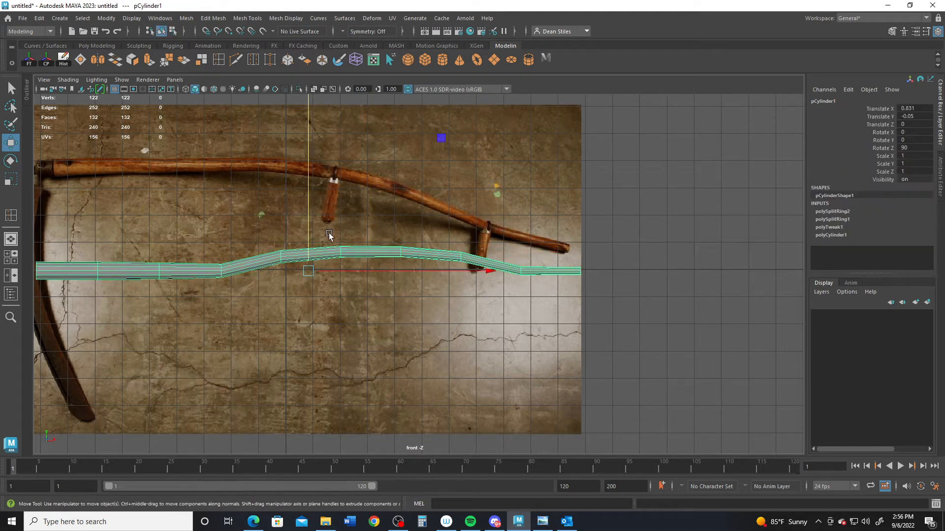
key("3")
left_click(360, 326)
middle_click_drag(378, 273, 568, 280, "alt")
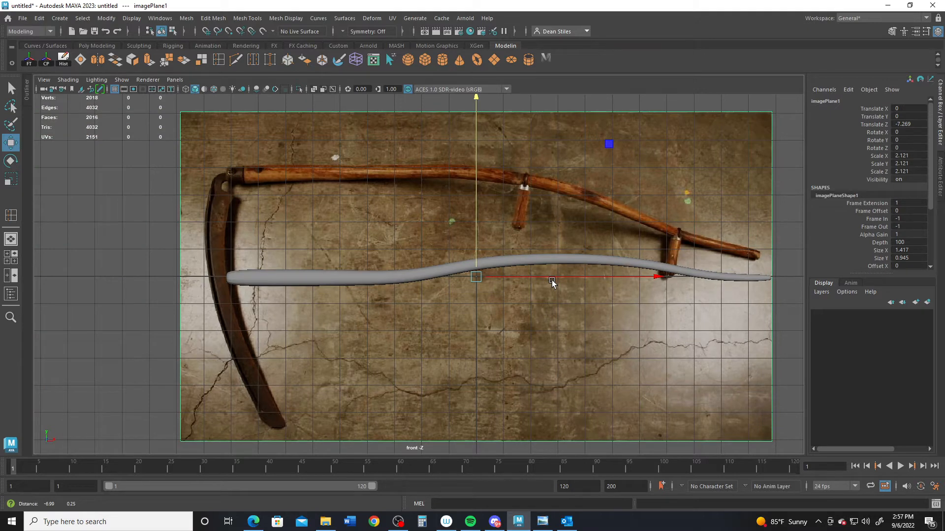
left_click(269, 279)
key("1")
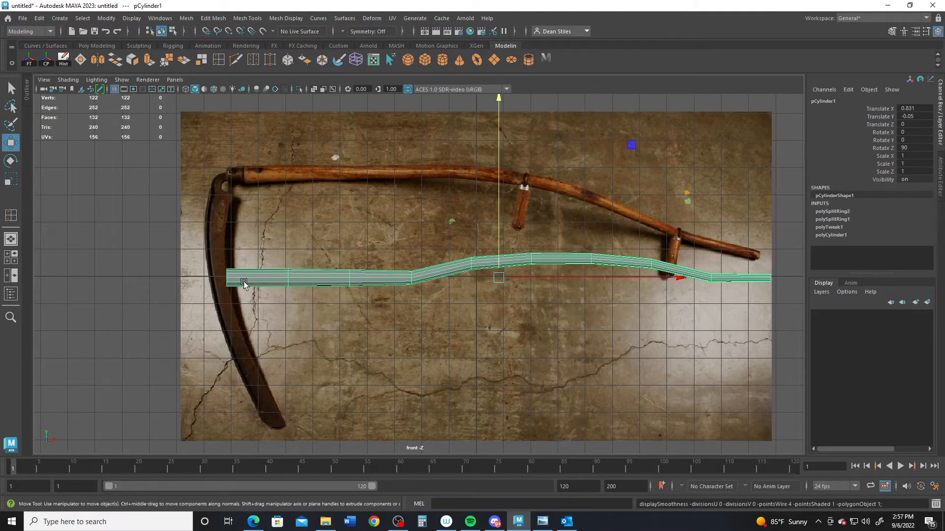
Select the edge loop around the rim of the shaft's blade end
scroll(231, 277, "up", 2)
middle_click_drag(285, 273, 522, 293, "alt")
scroll(522, 293, "up", 2)
right_click_drag(411, 296, 408, 257)
right_click_drag(328, 238, 446, 312, "alt")
middle_click_drag(447, 312, 449, 276, "alt")
right_click_drag(449, 276, 598, 382, "alt")
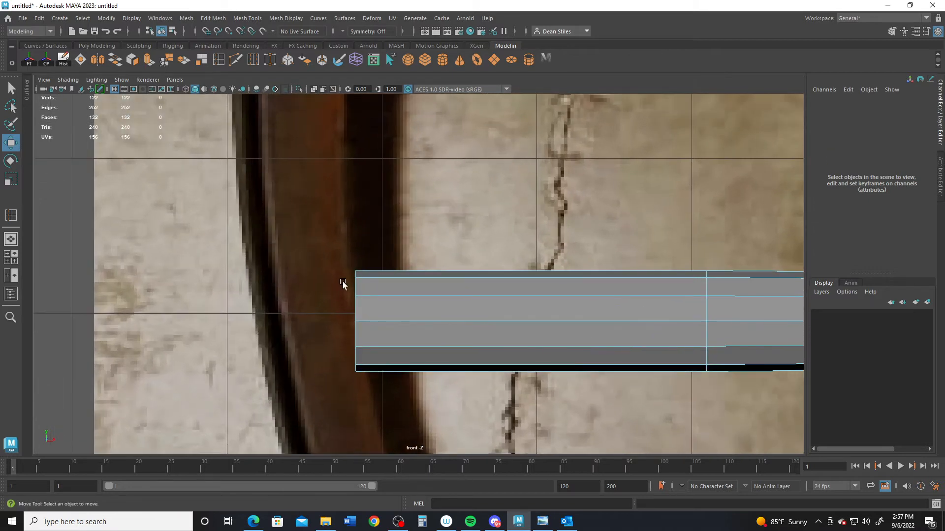
double_click(355, 286)
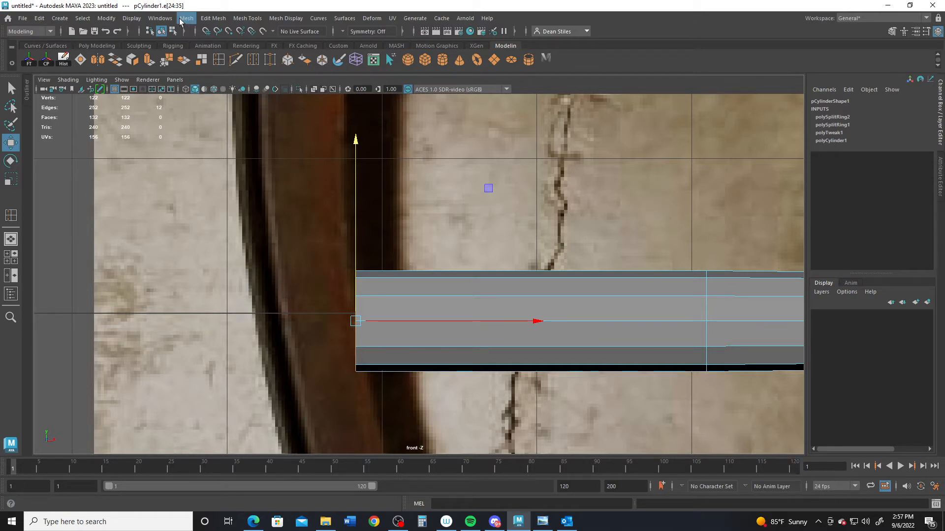
Add the Bevel command to the current shelf and place it directly before the polygon sphere
left_click(213, 18)
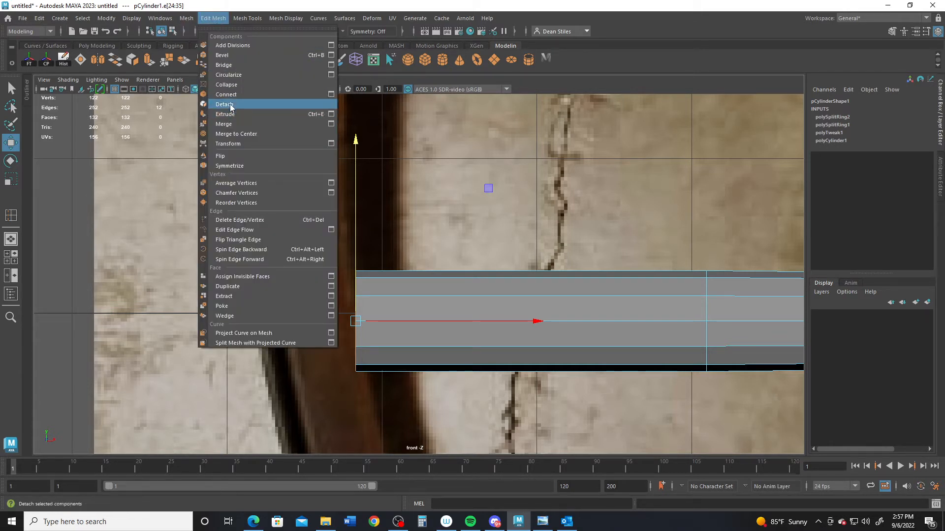
left_click(568, 82)
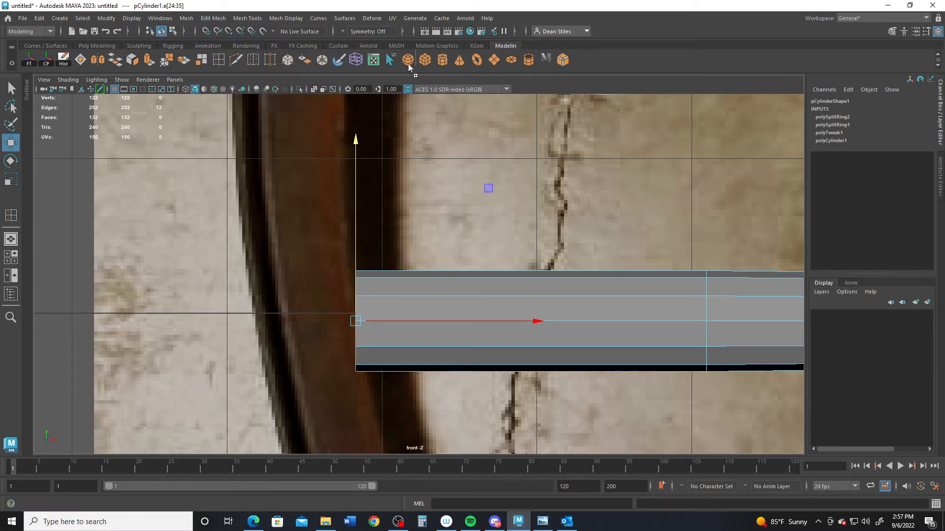
middle_click_drag(388, 68, 403, 66)
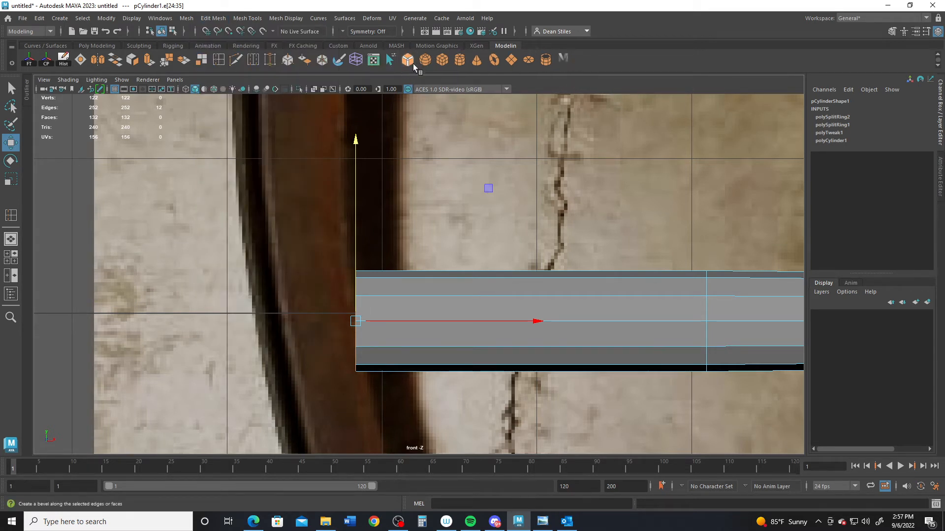
Bevel the rim at the shaft's blade end with a fraction of 0.2 and Chamfer off
left_click(408, 61)
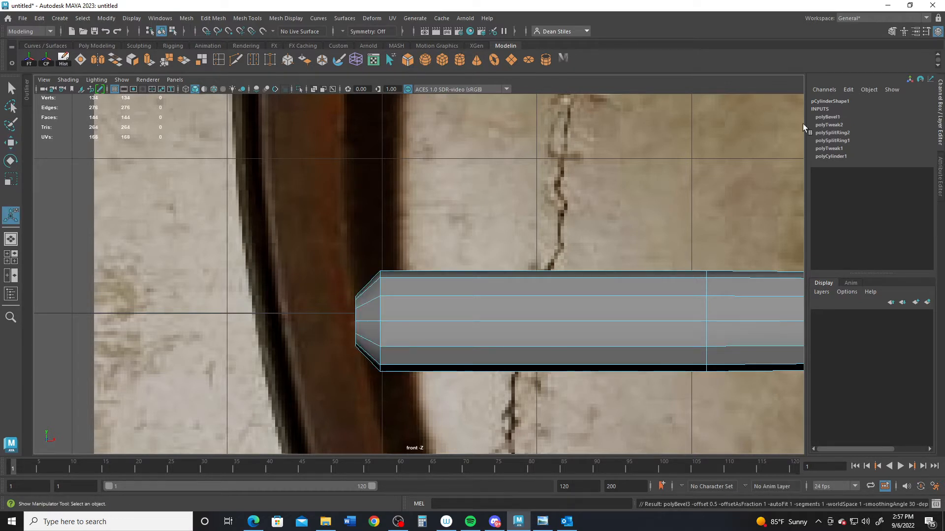
left_click(828, 118)
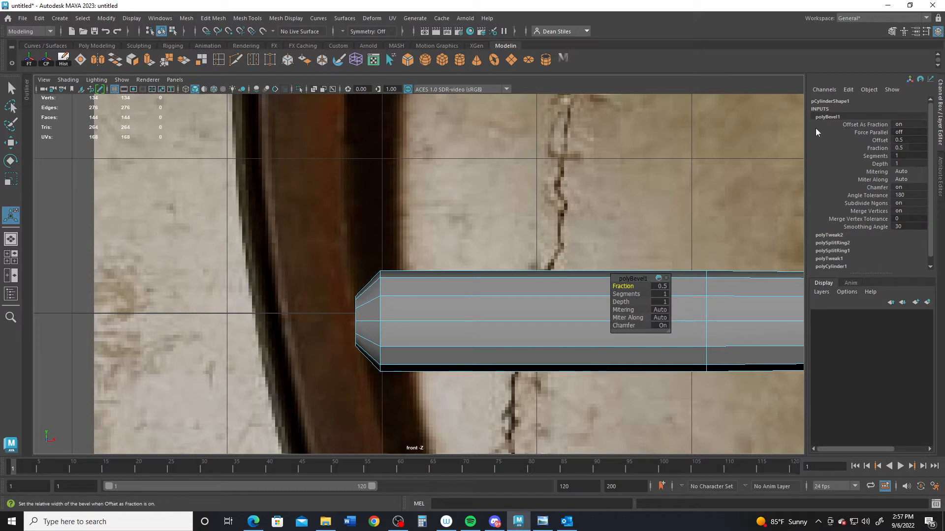
left_click_drag(634, 279, 682, 129)
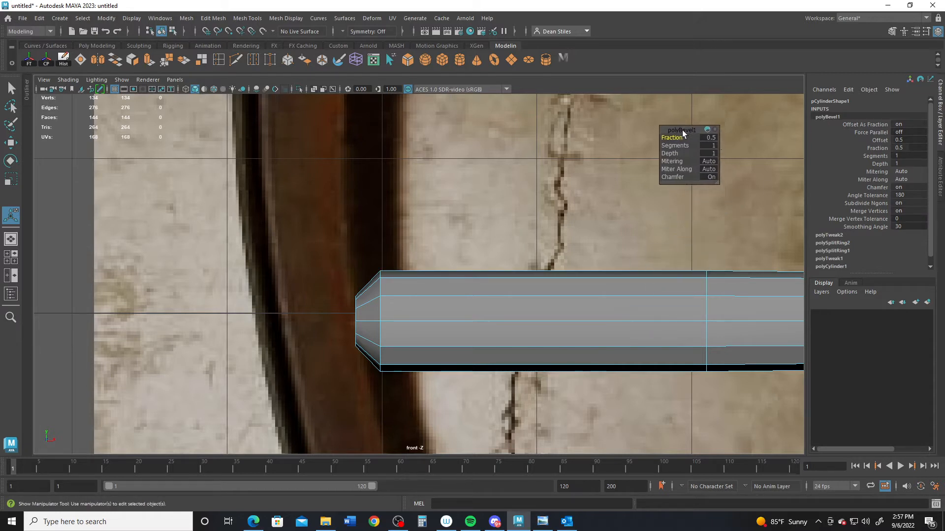
left_click(708, 137)
type("0.2")
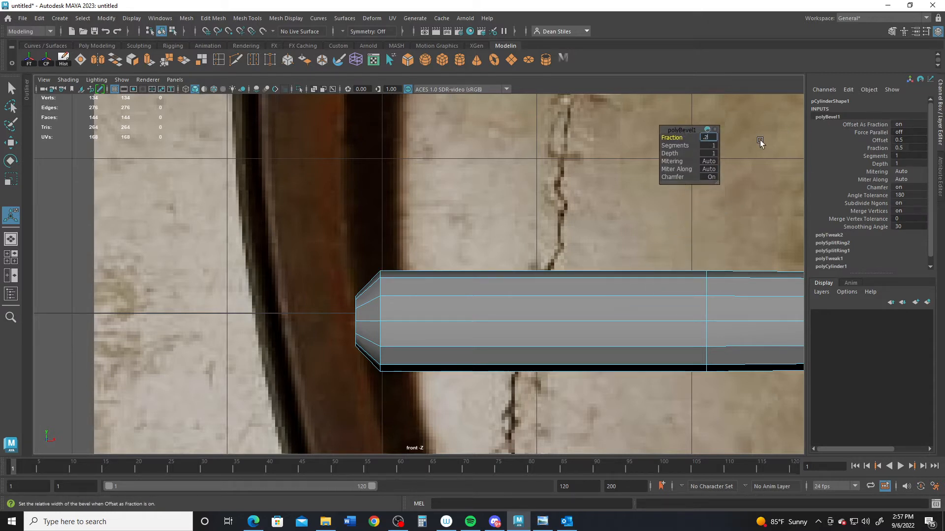
key("Return")
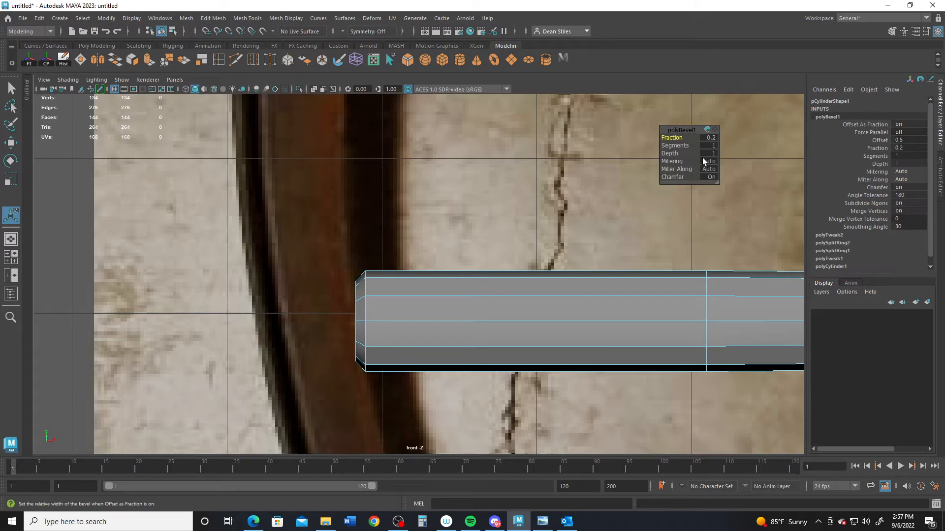
left_click(712, 178)
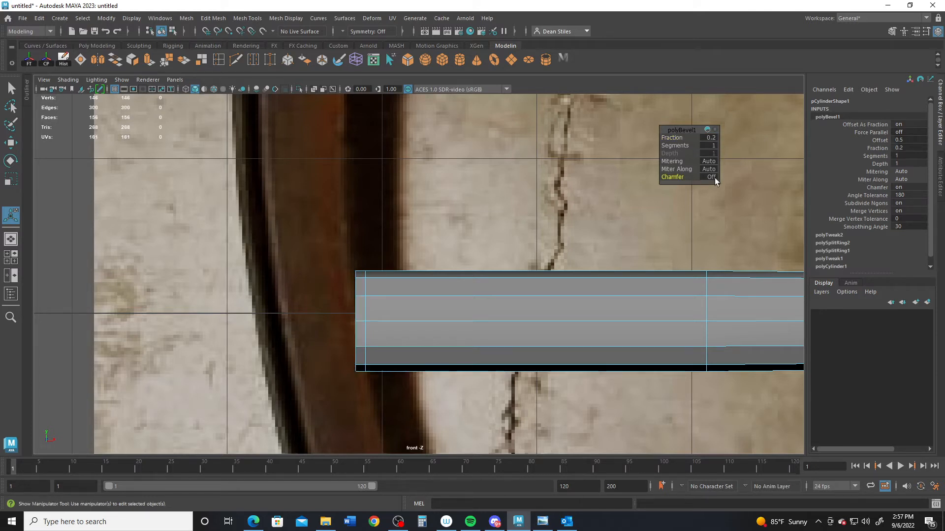
Show the shaft in smooth preview and examine the shape of its handle end
scroll(492, 291, "down", 6)
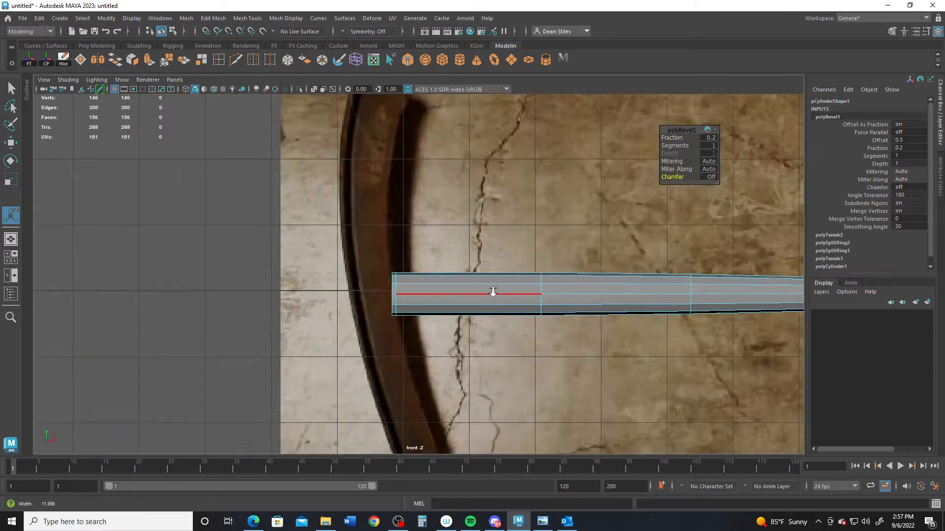
right_click_drag(406, 230, 464, 190)
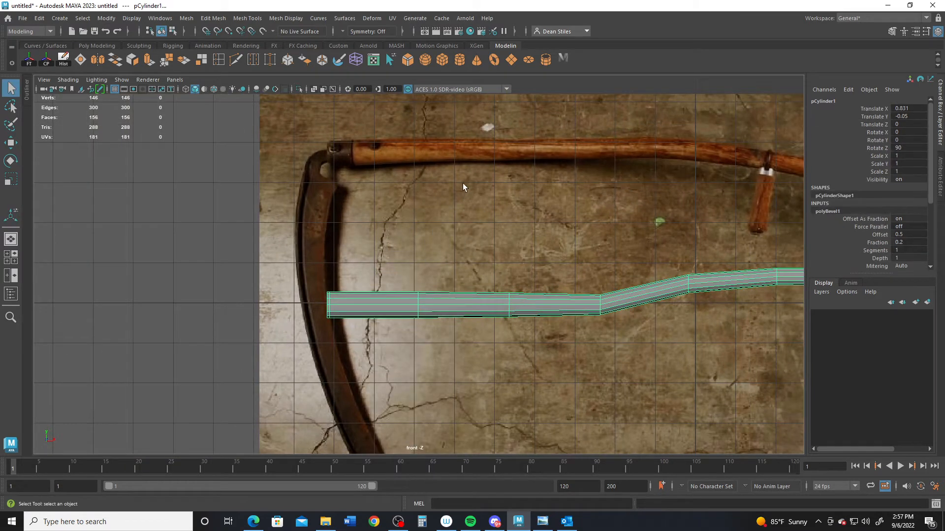
key("3")
middle_click_drag(459, 211, 76, 243, "alt")
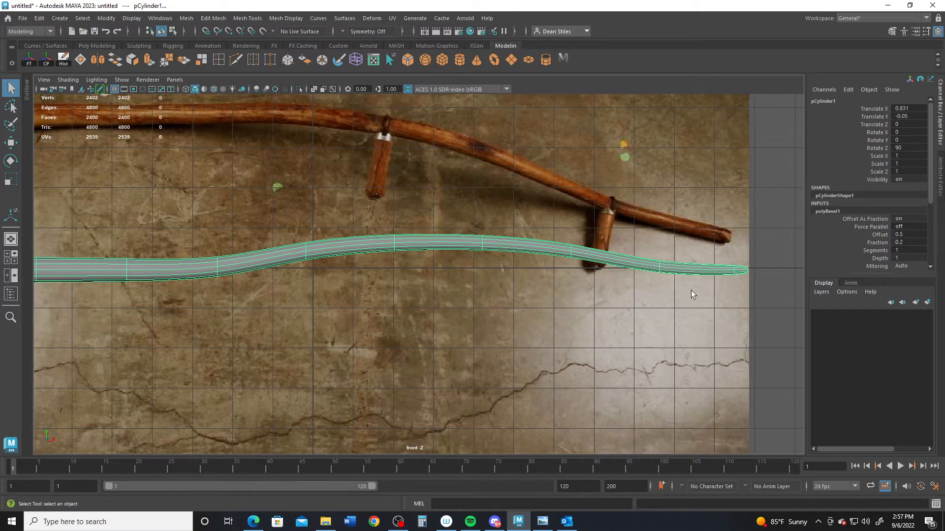
scroll(710, 258, "up", 1)
middle_click_drag(710, 258, 541, 281, "alt")
scroll(576, 333, "up", 3)
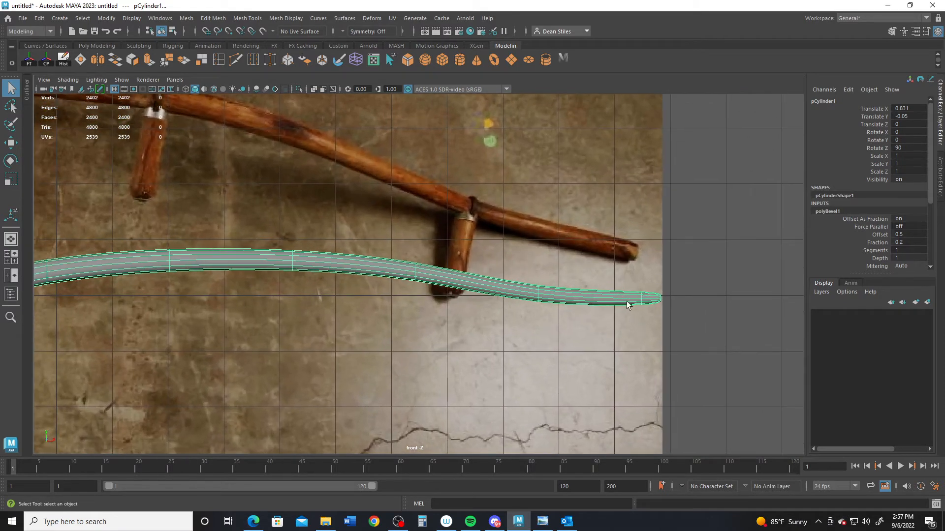
Insert an edge loop around the unsmoothed shaft close to its handle end
left_click(631, 299)
key("1")
scroll(629, 296, "up", 2)
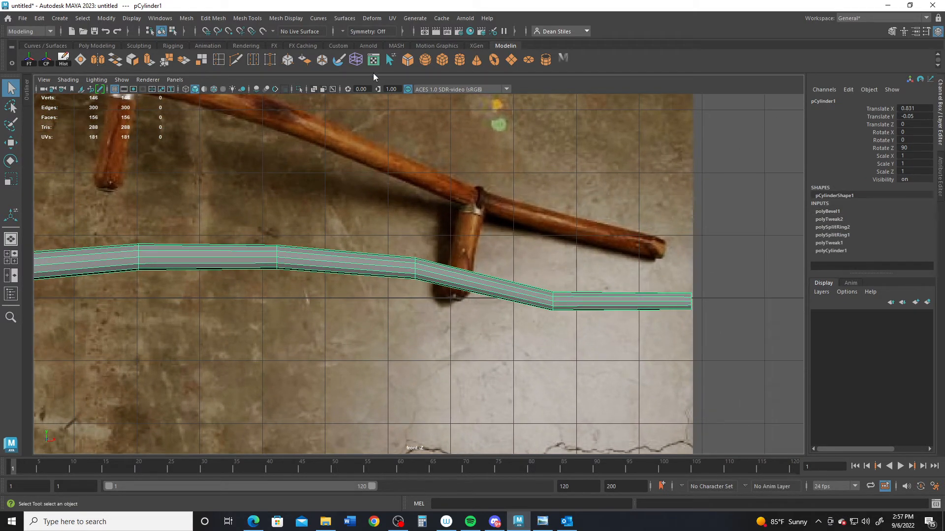
left_click(217, 60)
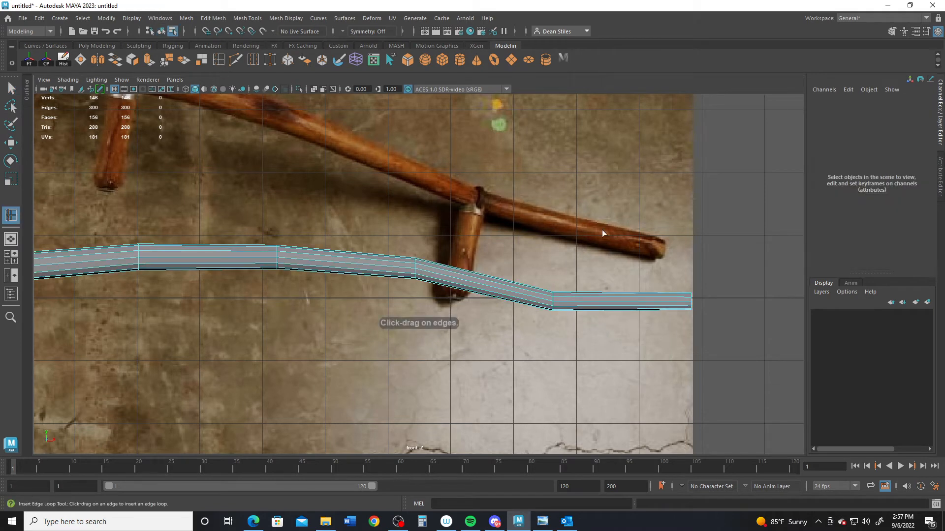
left_click(677, 297)
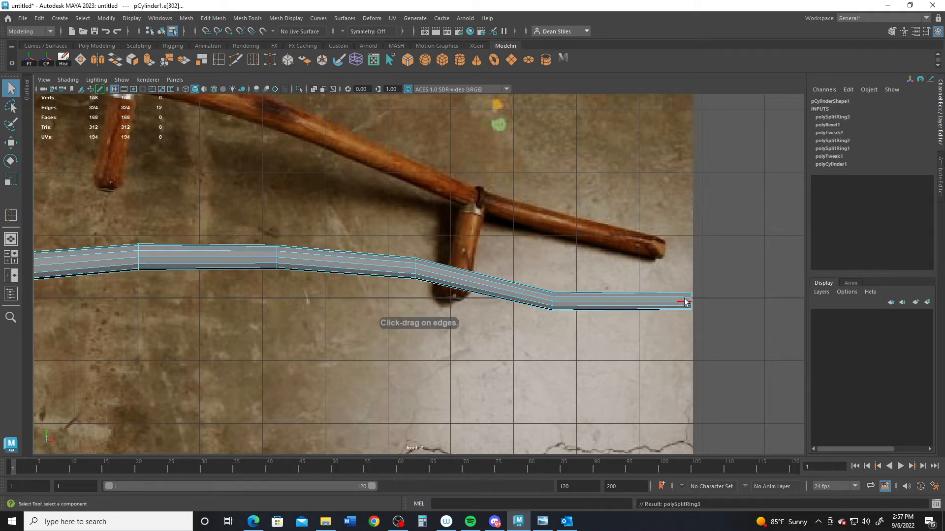
Return the shaft to object mode with smooth preview on and check the sharpened handle end
right_click_drag(653, 302, 699, 201)
key("3")
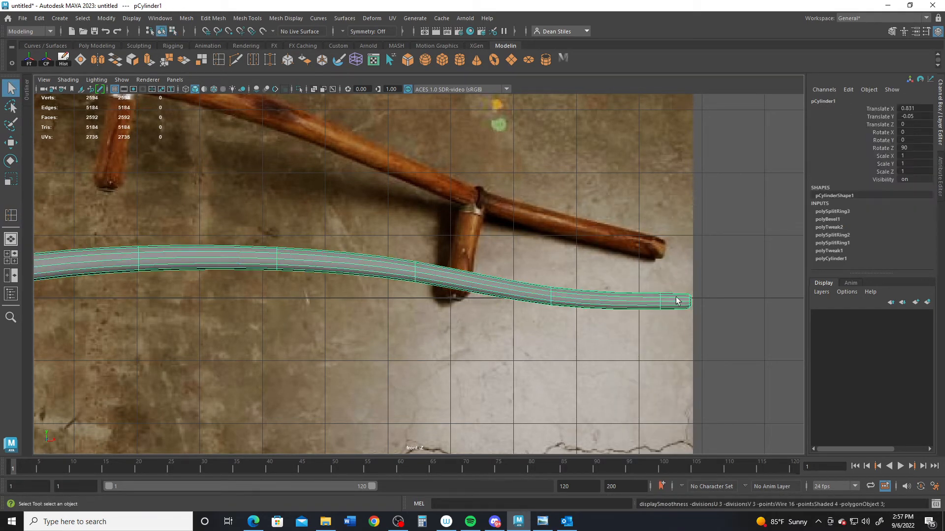
scroll(680, 300, "up", 1)
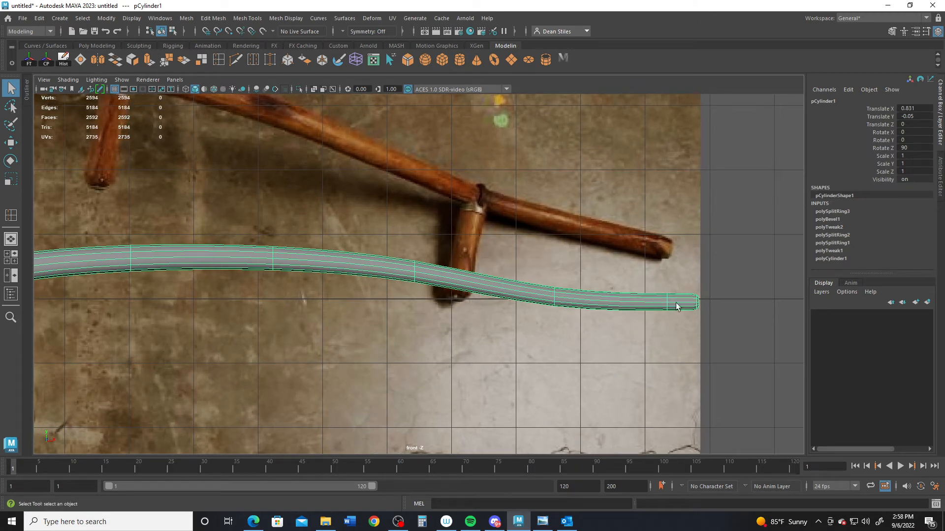
scroll(593, 292, "down", 4)
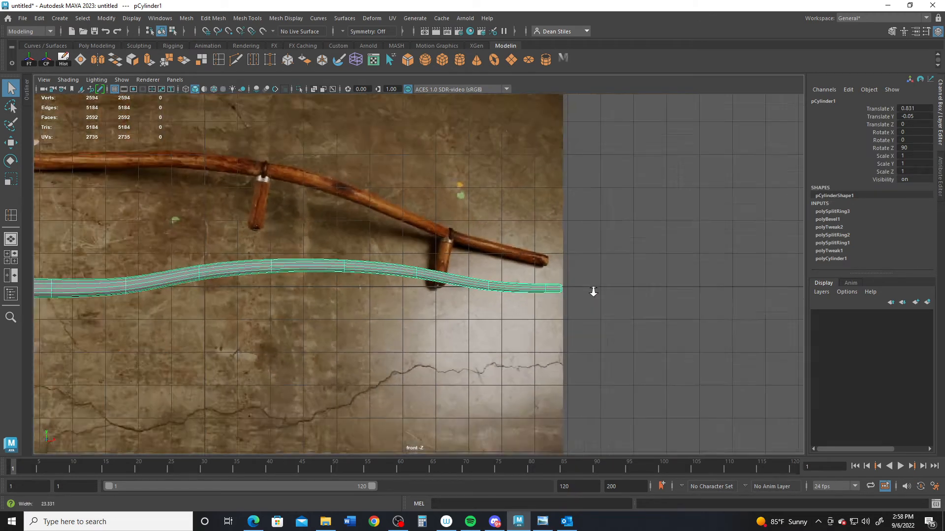
Raise the band of faces on the handle side of the shaft's hump slightly
scroll(553, 266, "up", 4)
middle_click_drag(532, 272, 623, 299, "alt")
right_click_drag(504, 303, 494, 263)
key("w")
left_click_drag(494, 263, 657, 363)
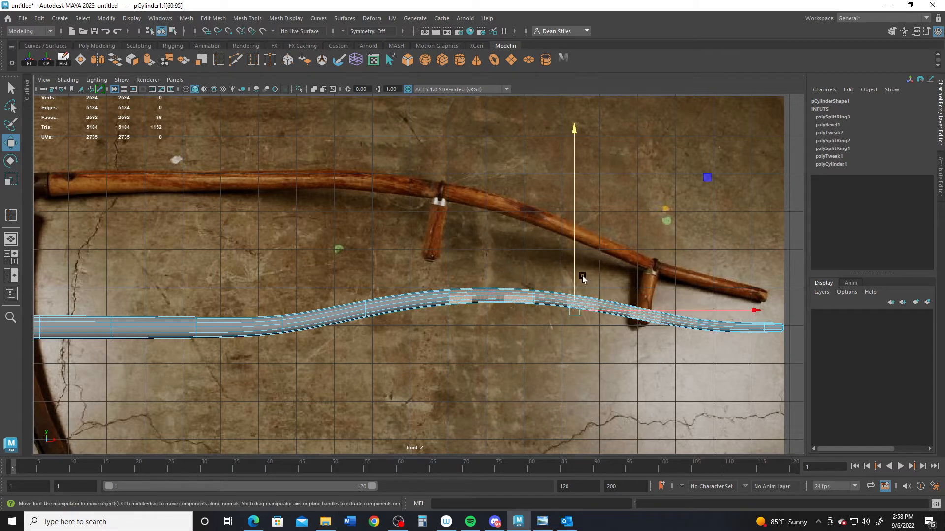
left_click_drag(575, 276, 573, 270)
Raise the two vertex rings on the blade side of the shaft's hump slightly to smooth the rising curve
right_click_drag(569, 296, 566, 280, "alt")
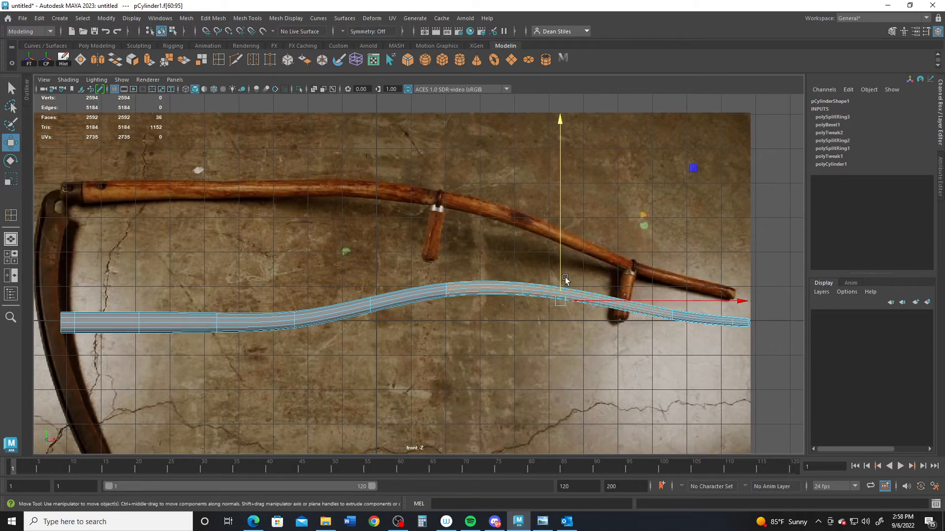
middle_click_drag(566, 281, 471, 276, "alt")
right_click_drag(471, 276, 475, 279, "alt")
middle_click_drag(470, 273, 603, 282, "alt")
right_click_drag(556, 290, 529, 294, "alt")
middle_click_drag(426, 288, 468, 291, "alt")
left_click_drag(367, 289, 400, 360)
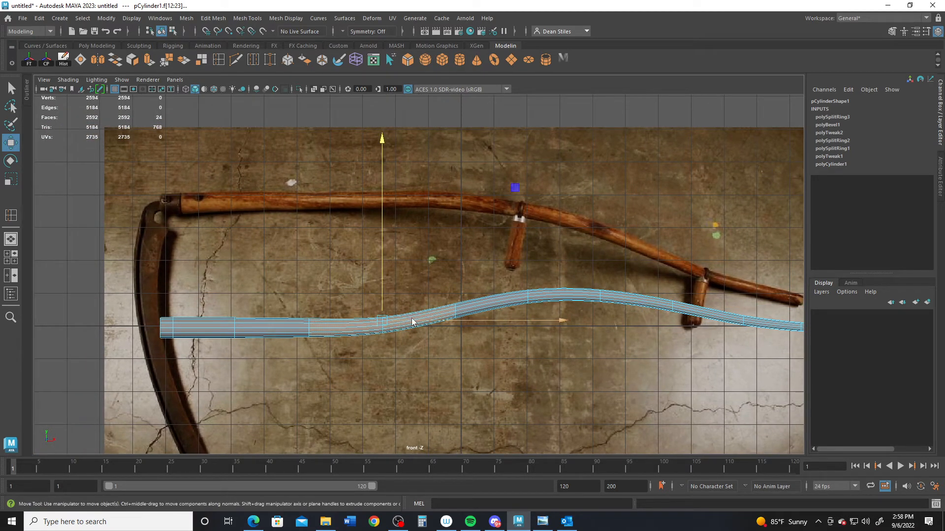
right_click_drag(411, 245, 358, 237)
left_click_drag(395, 344, 372, 307)
left_click_drag(383, 290, 382, 281)
left_click_drag(446, 281, 466, 329)
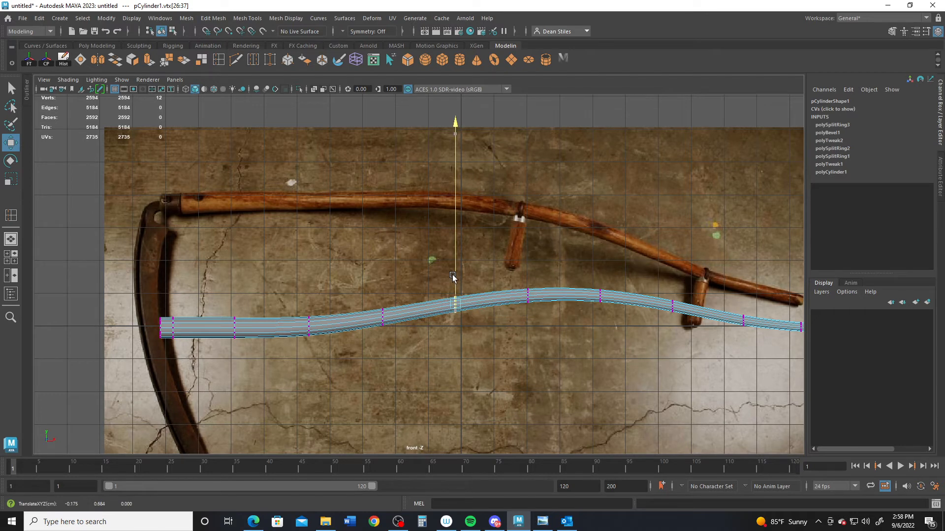
Show the perspective view and examine the shaft's blade end against the metal fitting in the reference image
scroll(482, 290, "down", 2)
scroll(481, 290, "up", 1)
key("space")
key("space")
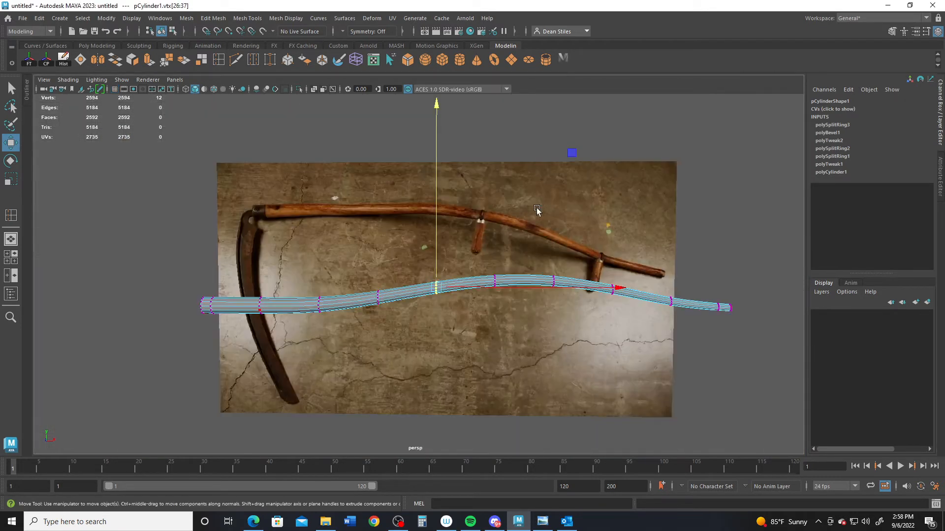
scroll(517, 231, "down", 2)
middle_click_drag(498, 257, 467, 292, "alt")
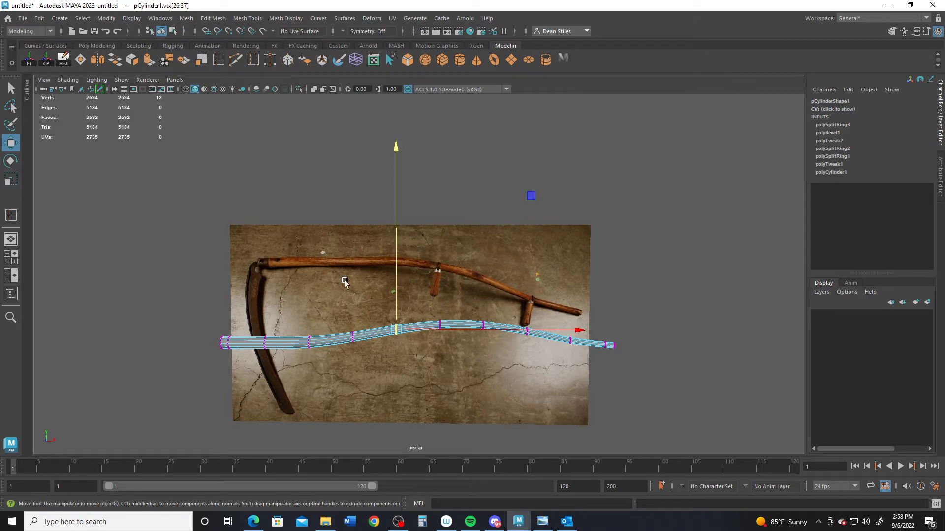
left_click_drag(346, 283, 394, 257, "alt")
middle_click_drag(394, 257, 431, 327, "alt")
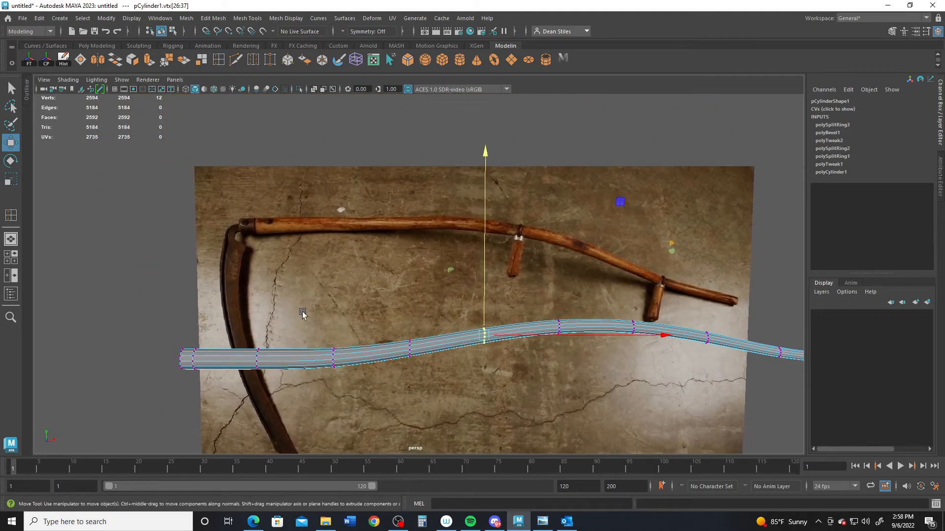
middle_click_drag(306, 310, 401, 274, "alt")
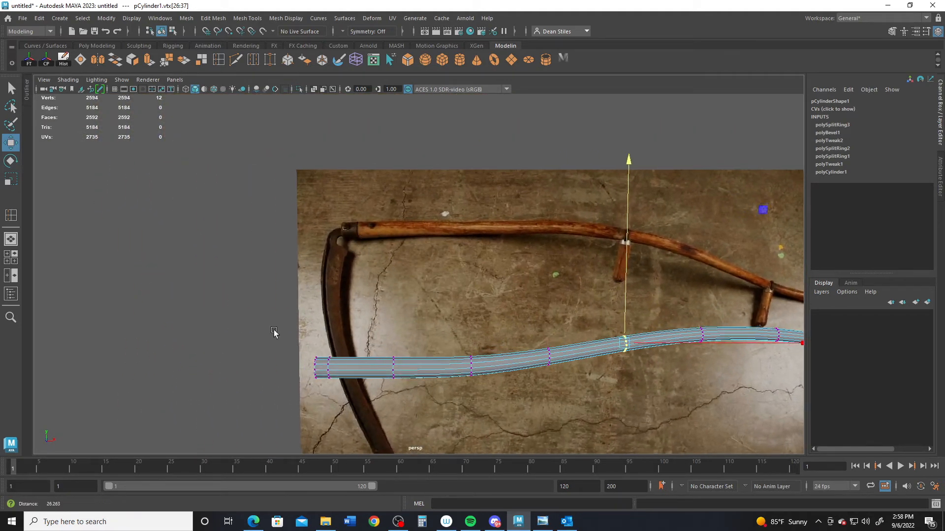
right_click_drag(274, 331, 379, 300, "alt")
middle_click_drag(379, 300, 386, 290, "alt")
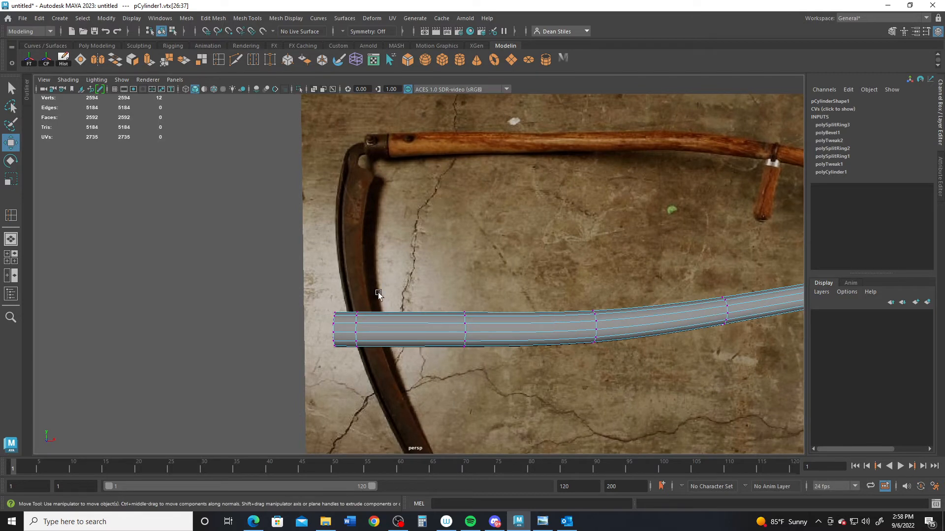
Create a polygon pipe and set its Z rotation to 90 so it runs along the shaft
left_click(545, 59)
key("e")
left_click_drag(454, 231, 565, 231, "alt")
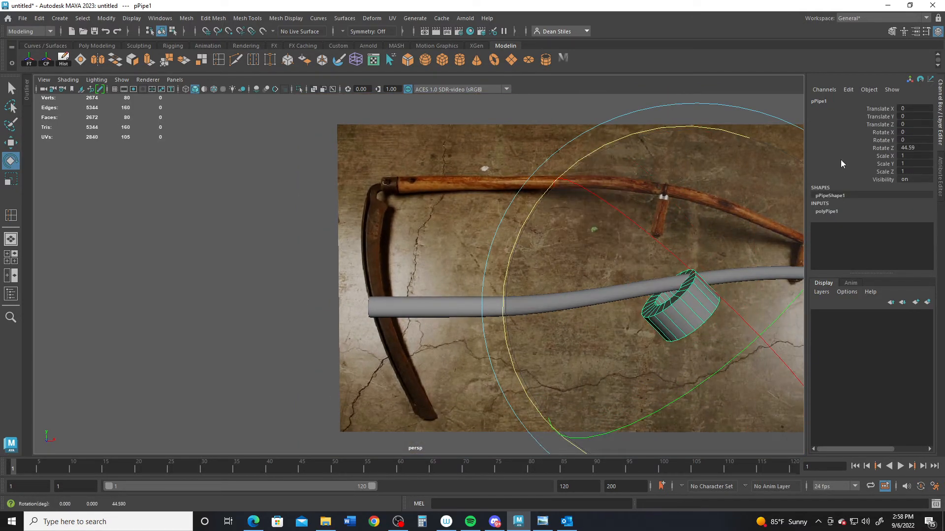
left_click_drag(911, 149, 897, 150)
type("90")
key("Return")
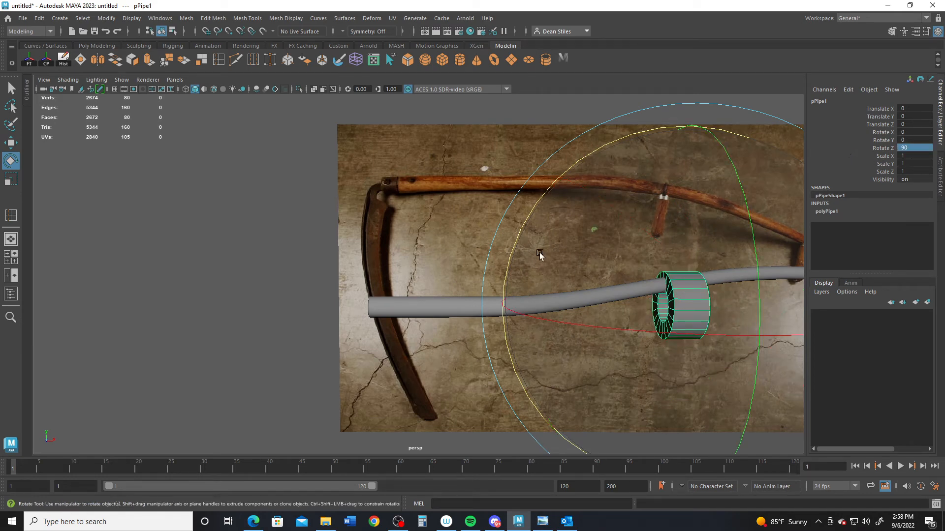
Move the pipe along X onto the blade end of the shaft, at about -8.79
key("w")
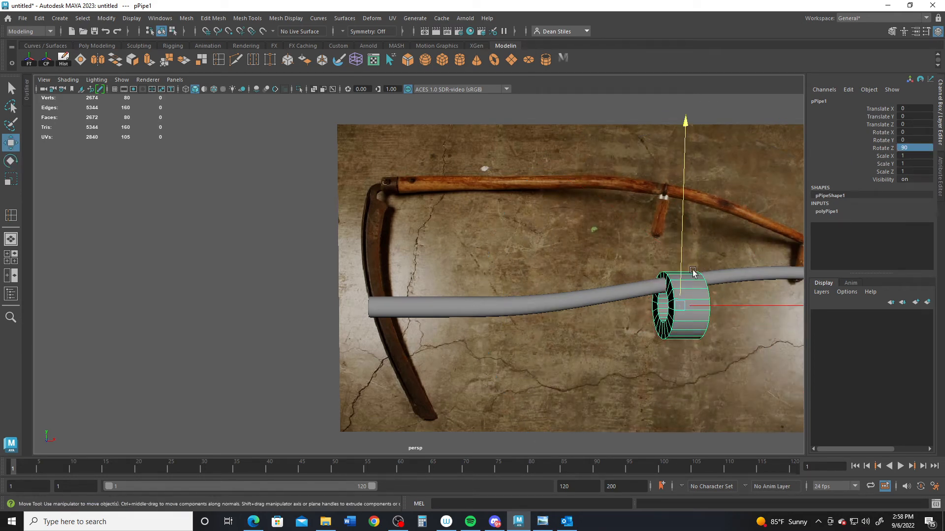
middle_click_drag(693, 272, 666, 298, "alt")
left_click_drag(666, 311, 400, 314)
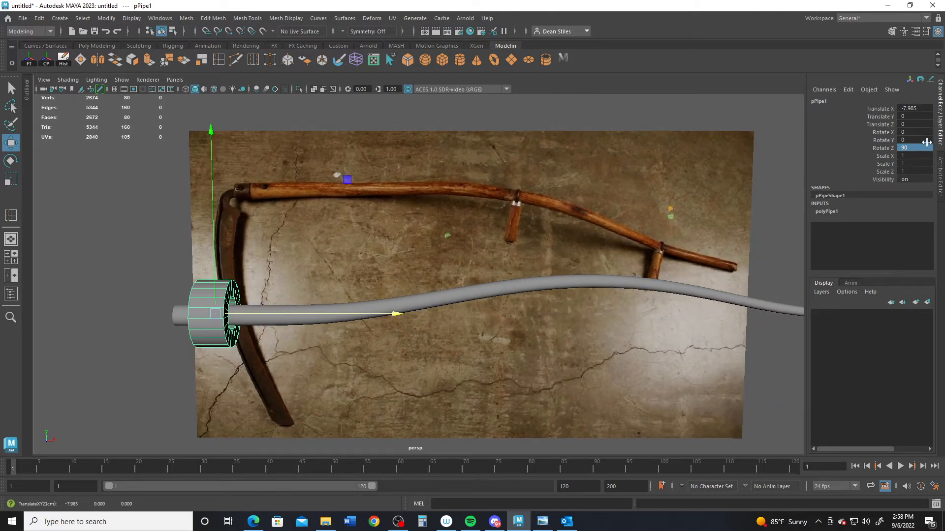
middle_click_drag(344, 255, 523, 261, "alt")
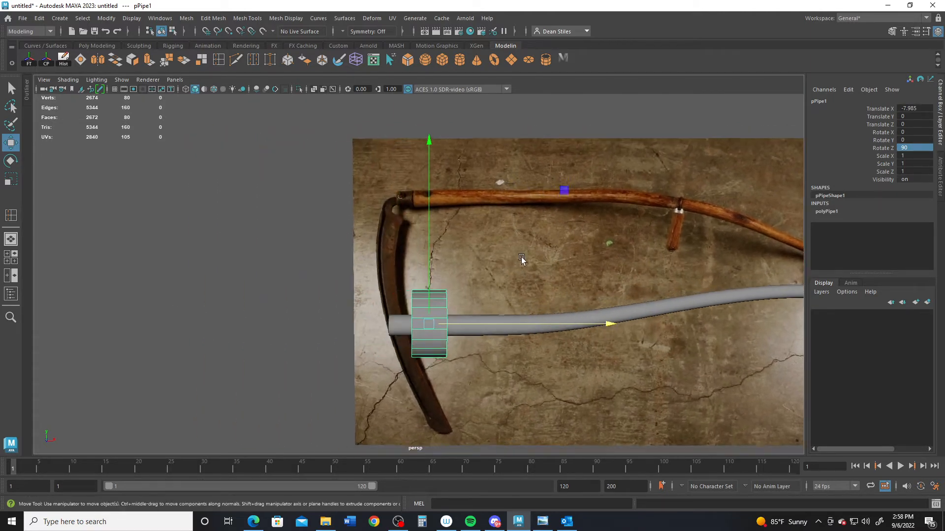
right_click_drag(523, 262, 511, 310, "alt")
middle_click_drag(512, 310, 534, 252, "alt")
left_click_drag(612, 312, 643, 308)
Set the pipe's radius to 0.5 and its thickness to 0.1
left_click(825, 212)
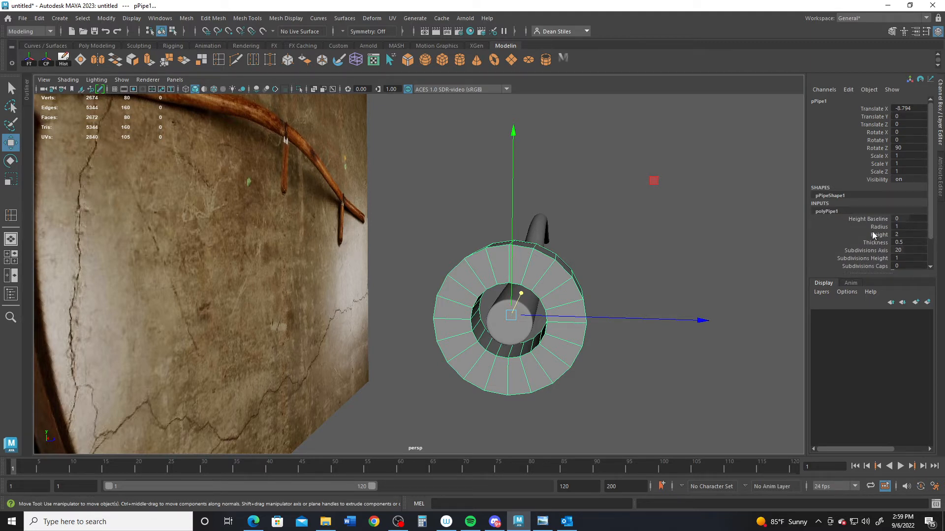
double_click(909, 227)
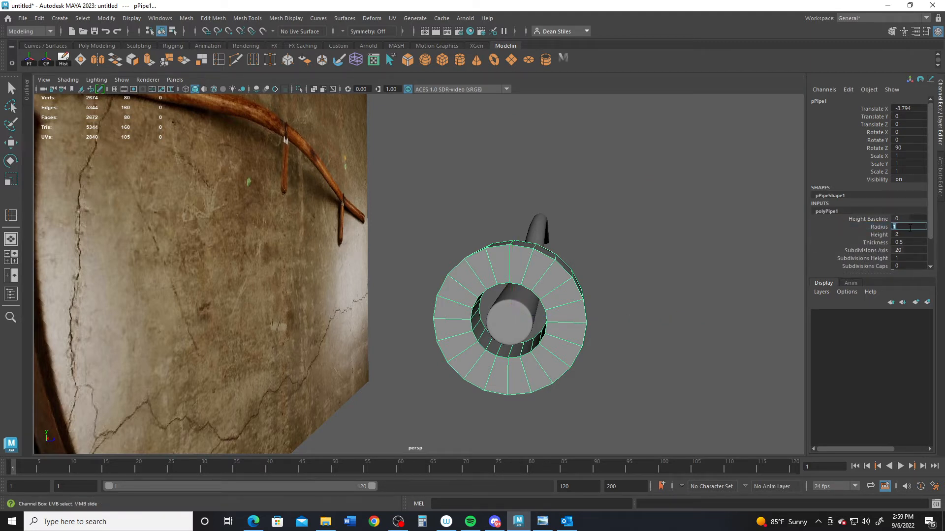
type("0.5")
key("Return")
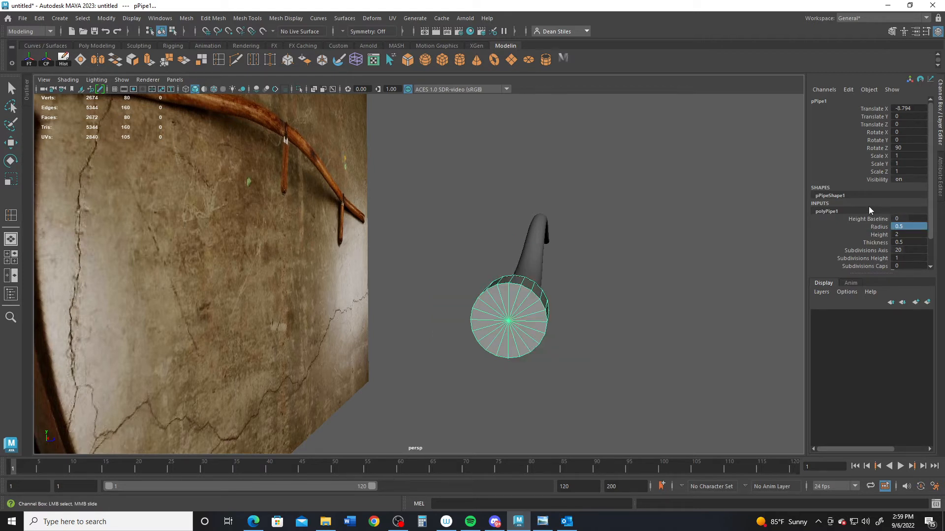
double_click(910, 242)
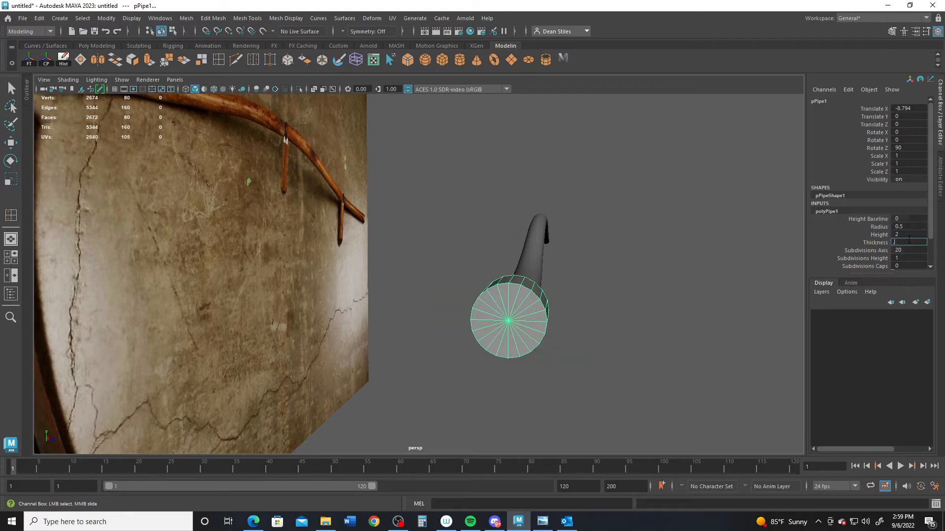
type("0.1")
key("Return")
Reduce the pipe's radius to 0.3 to bring it closer to the shaft's thickness
left_click_drag(530, 294, 485, 212, "alt")
scroll(485, 211, "up", 2)
double_click(915, 228)
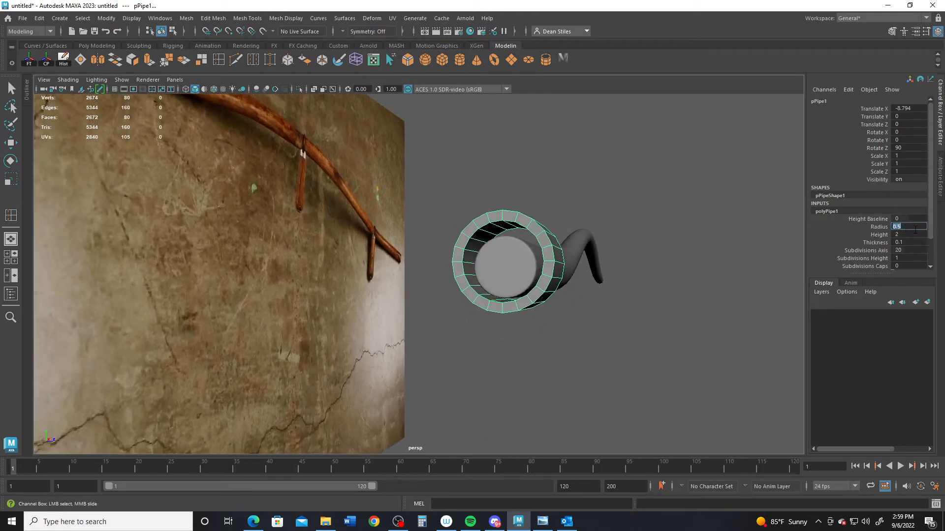
type(".3")
key("Return")
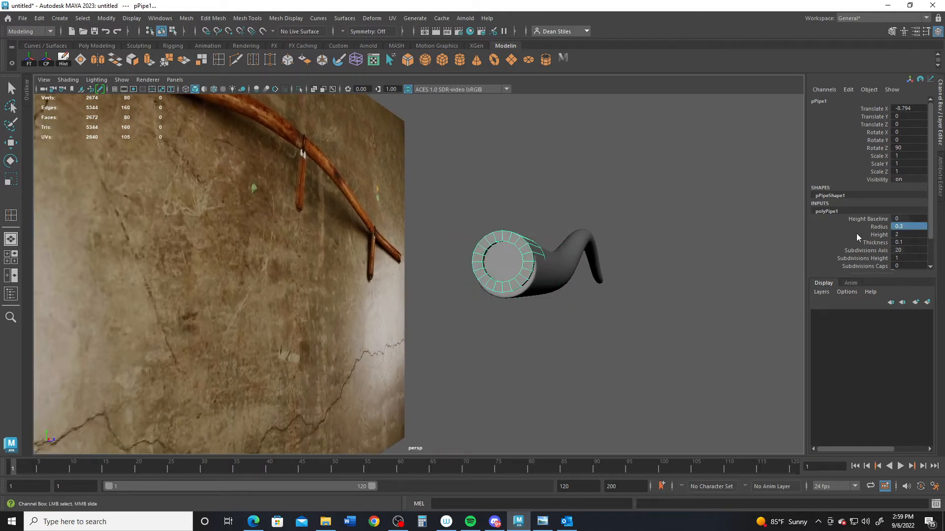
Lower the pipe by eye to about Y -0.057 to line it up with the shaft's end
key("w")
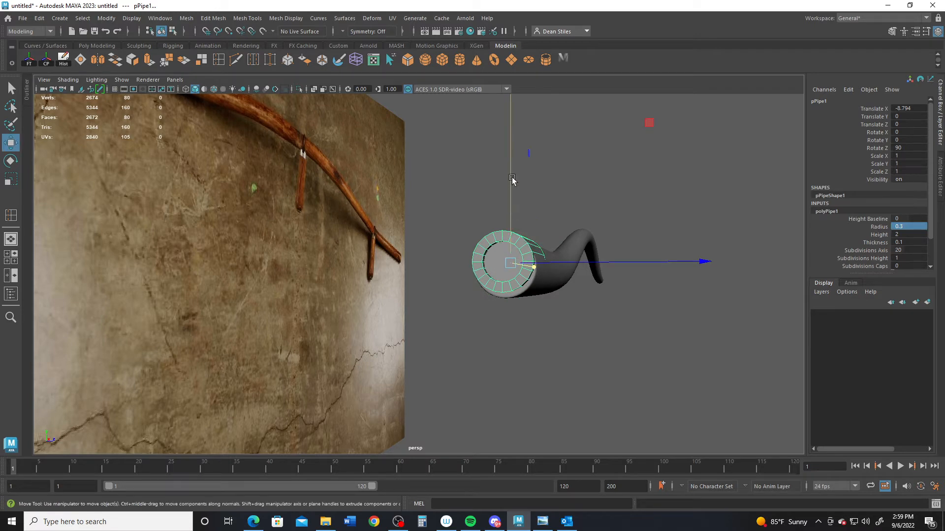
left_click(538, 290)
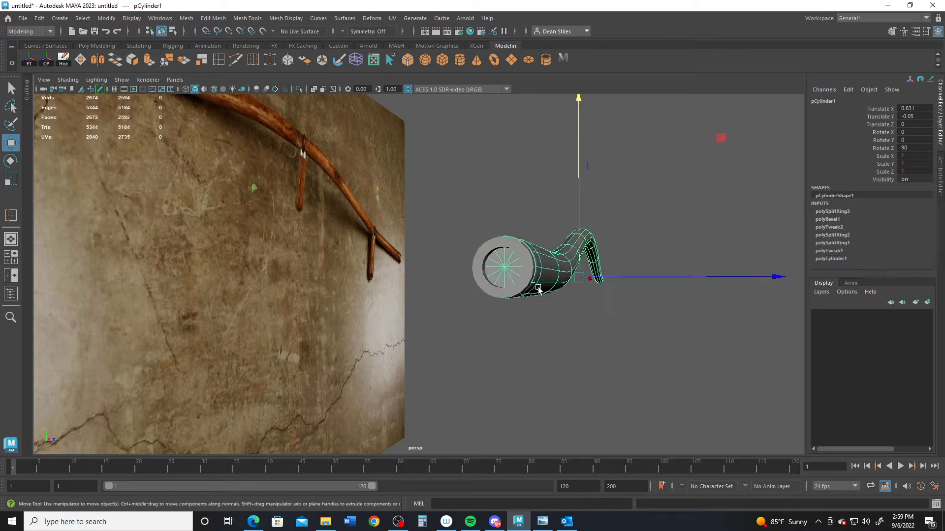
left_click_drag(539, 290, 541, 294, "alt")
left_click(545, 302)
right_click_drag(544, 302, 603, 327, "alt")
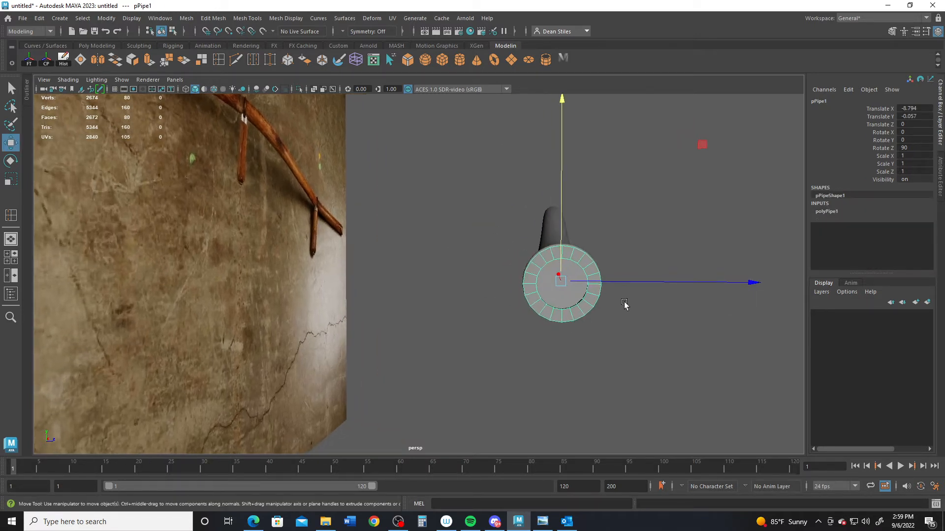
Show wireframe on shaded and snap the pipe vertically to the centre of the shaft's end, at Y -0.05
left_click(214, 89)
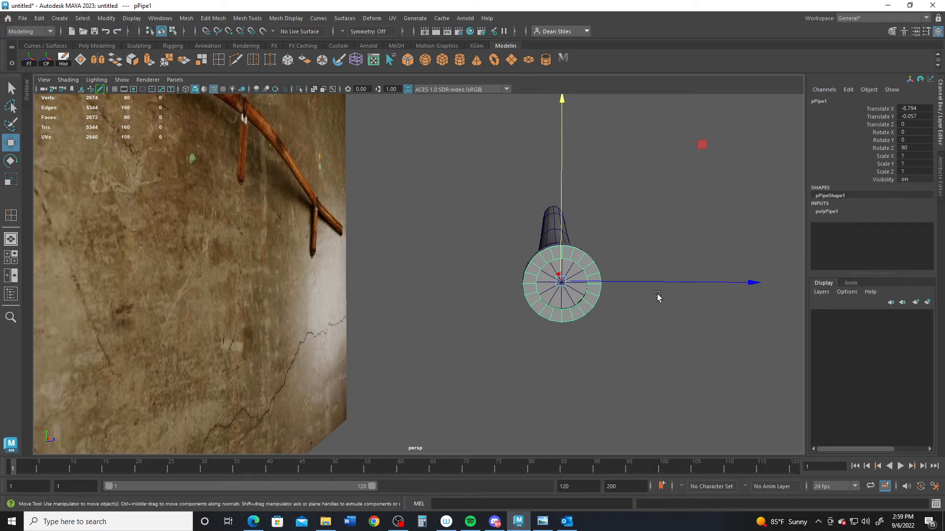
key("ctrl+z")
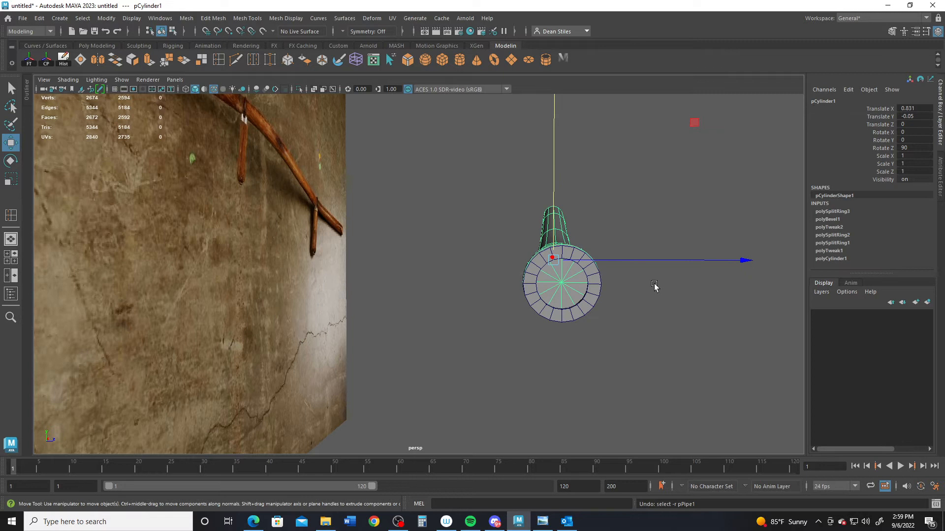
left_click(588, 302)
left_click_drag(610, 284, 645, 287)
key("ctrl+z")
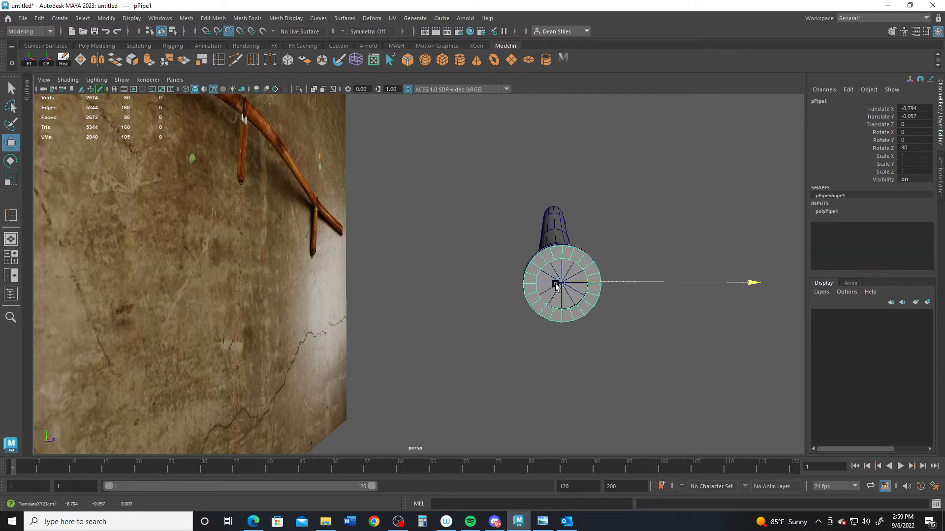
mouse_move(561, 274)
left_mouse_down()
mouse_move(560, 304)
mouse_move(561, 276)
left_mouse_up()
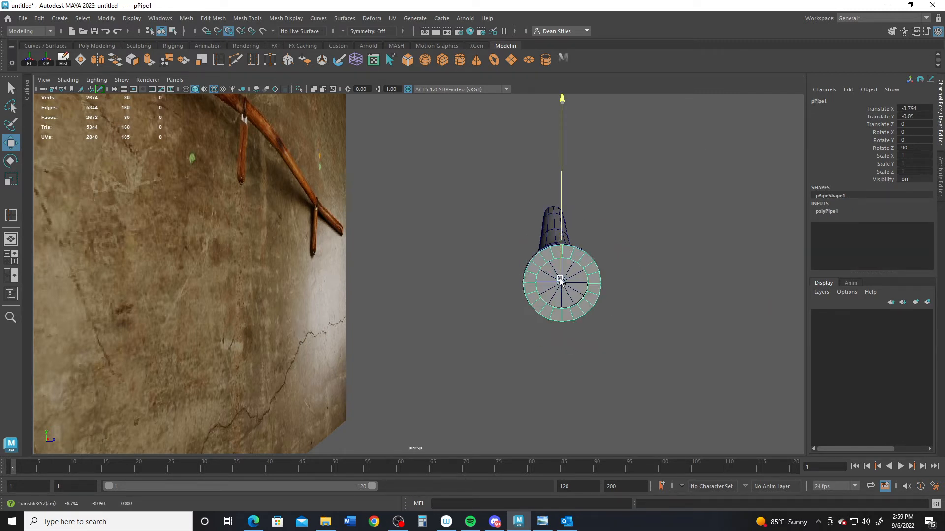
Try a pipe thickness of 0.13 in smooth preview, then return the pipe to unsmoothed display
left_click_drag(618, 312, 586, 344, "alt")
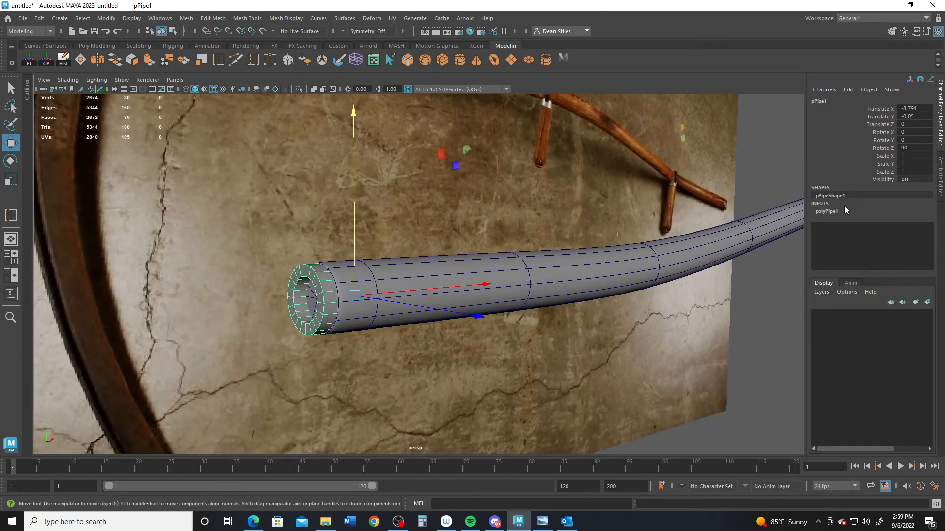
left_click(836, 210)
left_click(910, 242)
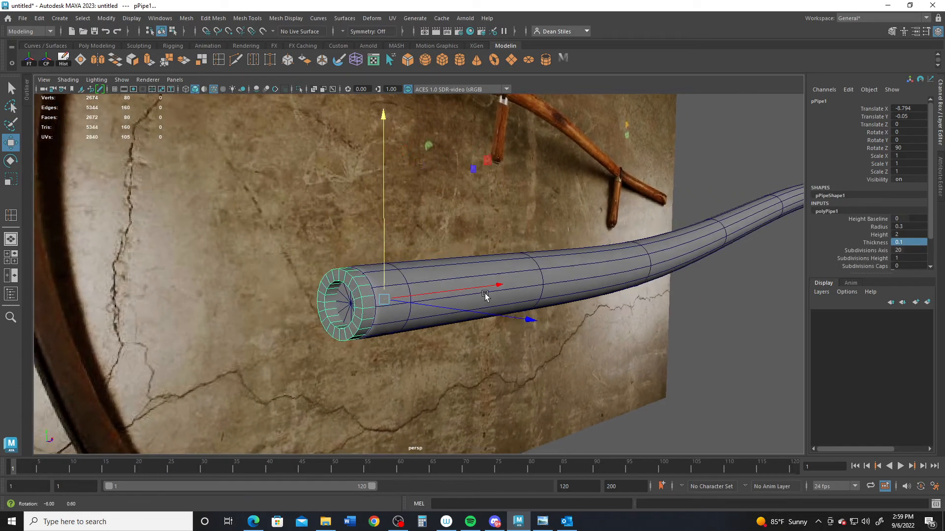
left_click_drag(485, 295, 513, 288, "alt")
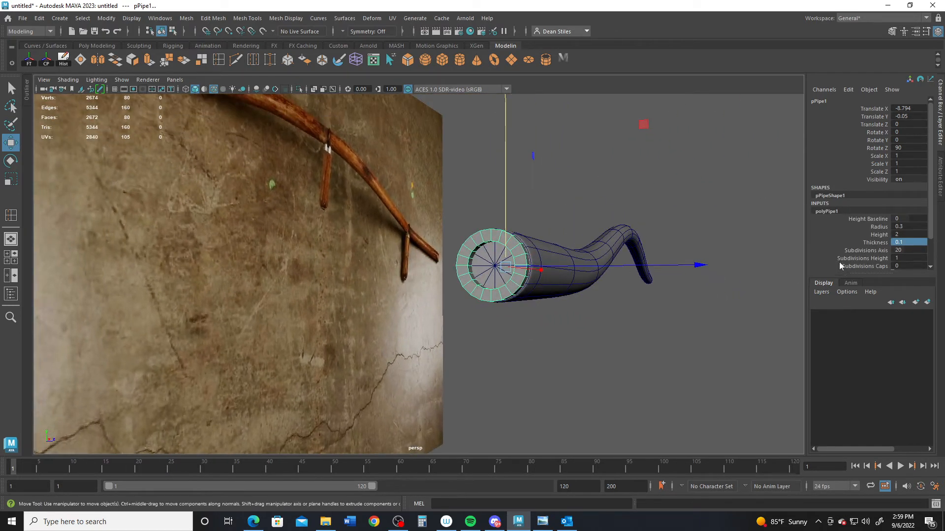
key("3")
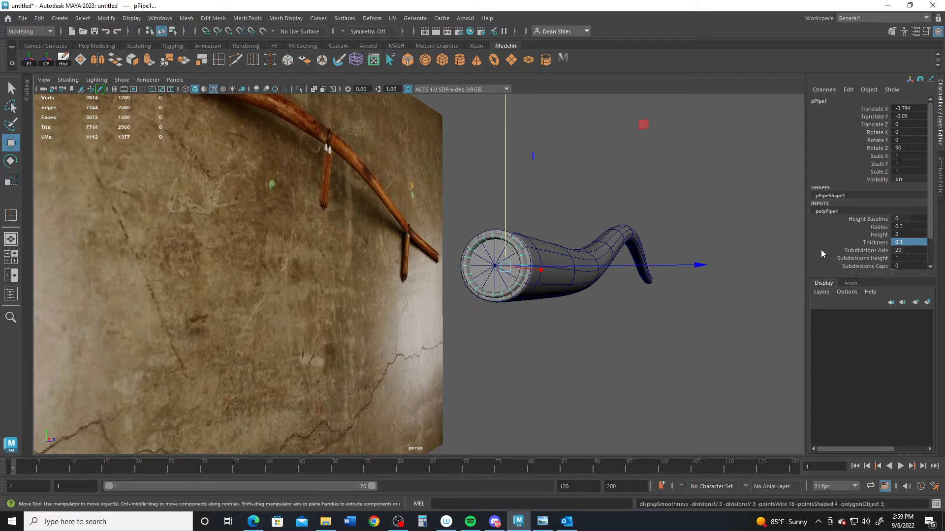
left_click(914, 243)
type(".1")
key("Return")
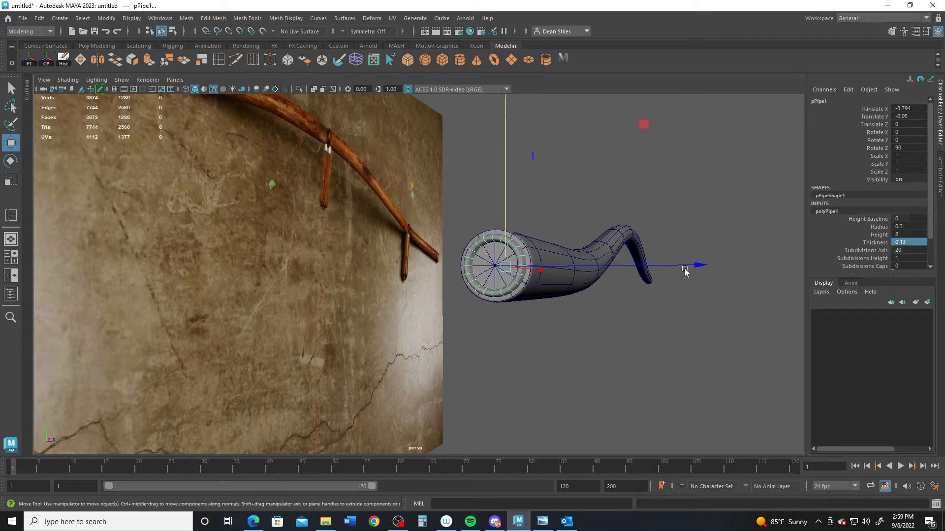
double_click(909, 242)
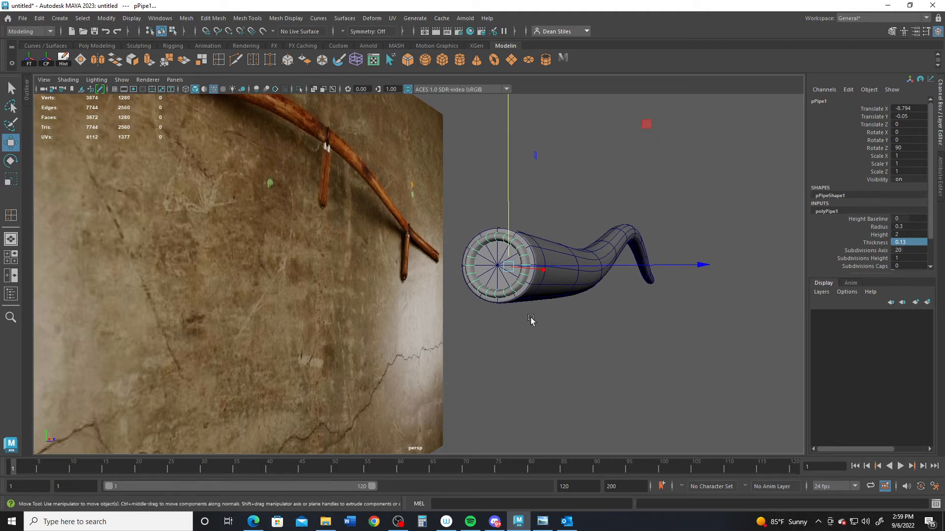
key("1")
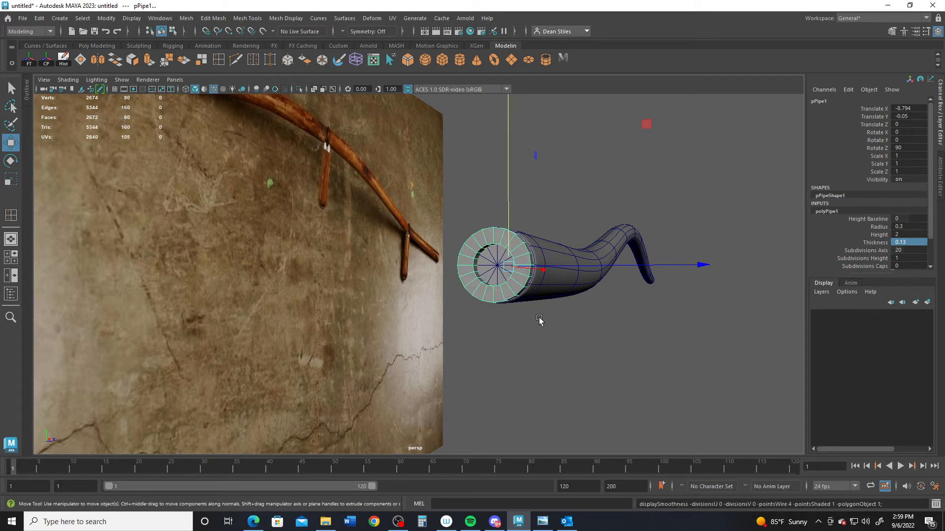
Set the pipe's thickness to 0.17 and its radius to 0.35 so it wraps around the shaft
left_click(910, 242)
type(".17")
key("Return")
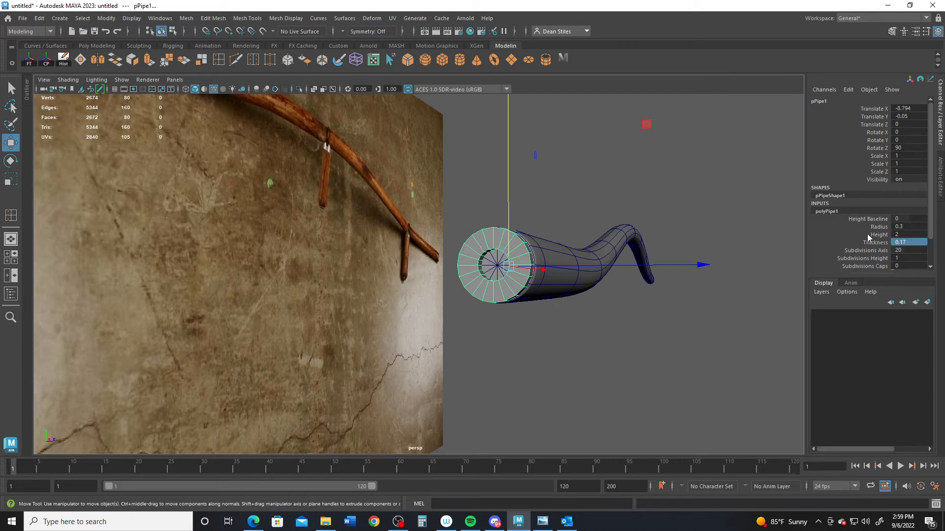
left_click(907, 227)
type(".35")
key("Return")
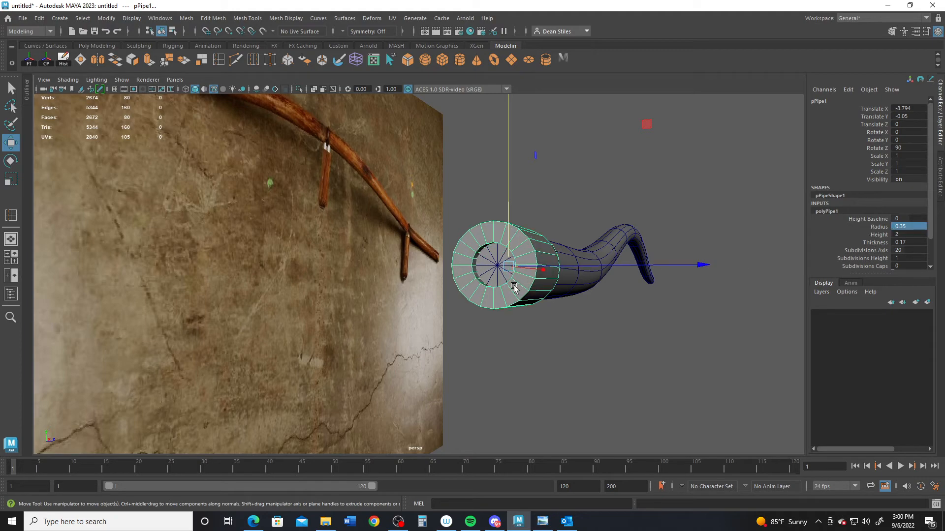
Set the pipe's height to 1 and slide it along the shaft toward the blade end, to about X -8.962
left_click_drag(512, 295, 549, 295, "alt")
middle_click_drag(549, 295, 586, 292, "alt")
left_click_drag(586, 292, 564, 306, "alt")
left_click_drag(652, 273, 571, 273, "alt")
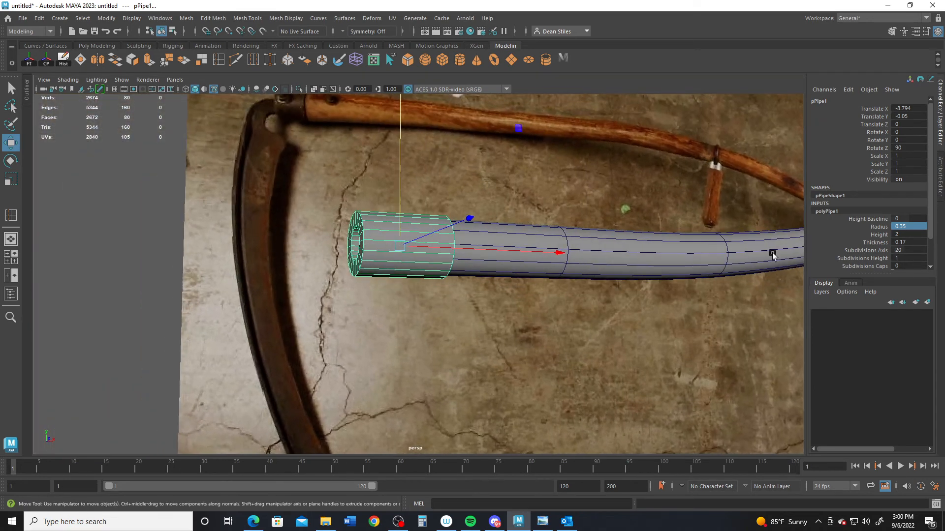
double_click(905, 235)
type("1")
key("Return")
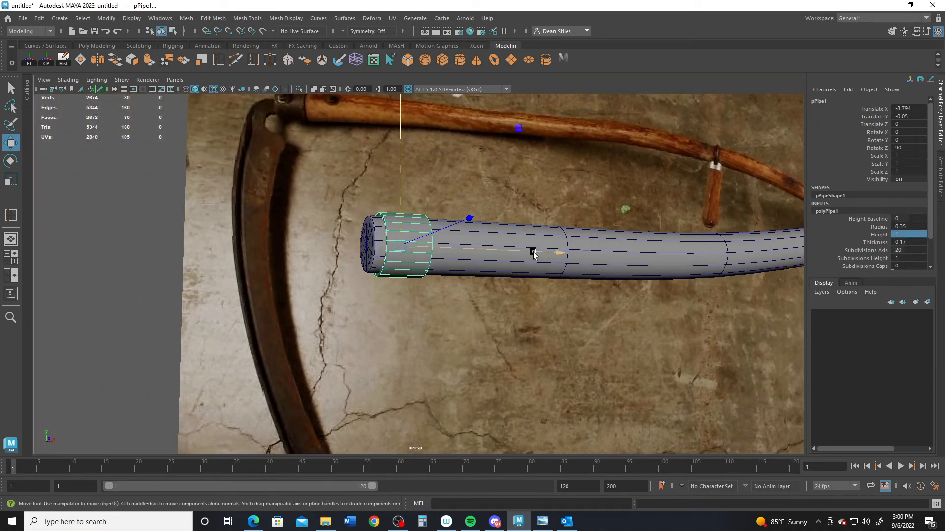
left_click_drag(536, 254, 467, 325)
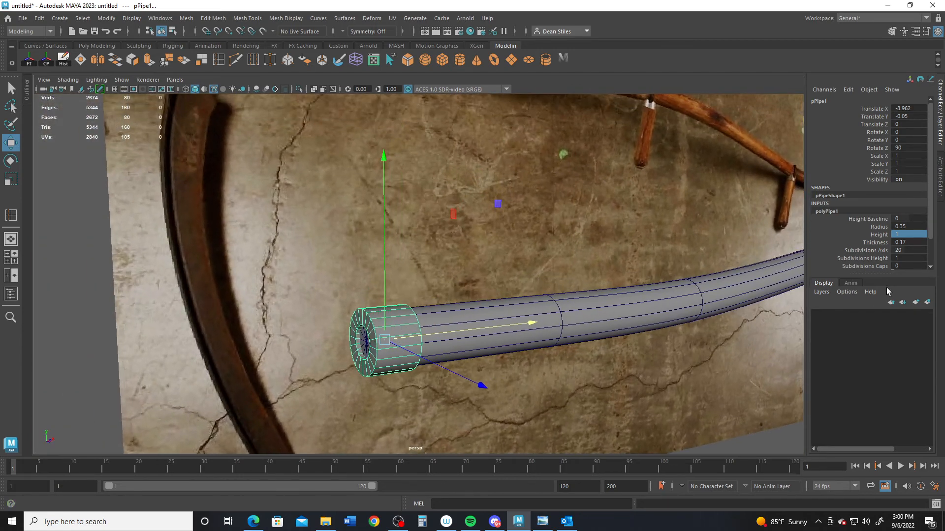
Set the pipe's axis subdivisions to 12
double_click(912, 250)
type("12")
key("Return")
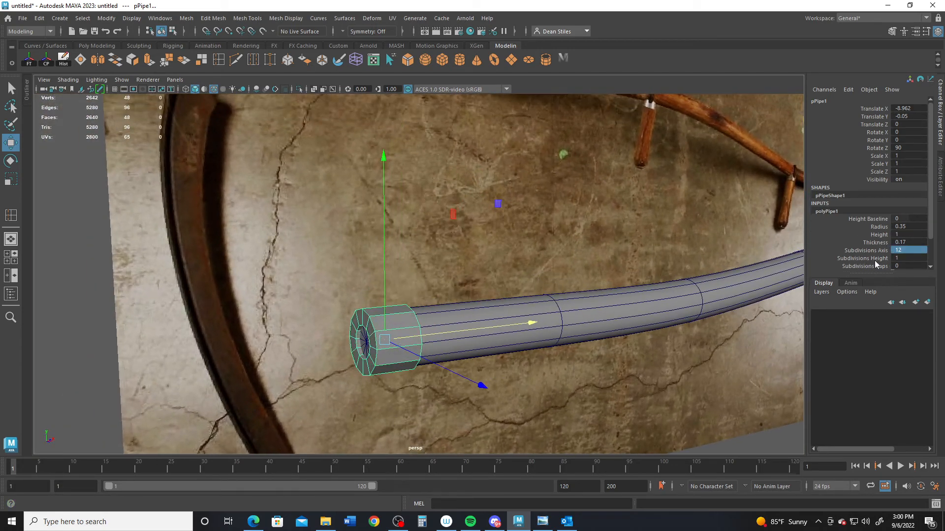
left_click_drag(441, 298, 516, 283, "alt")
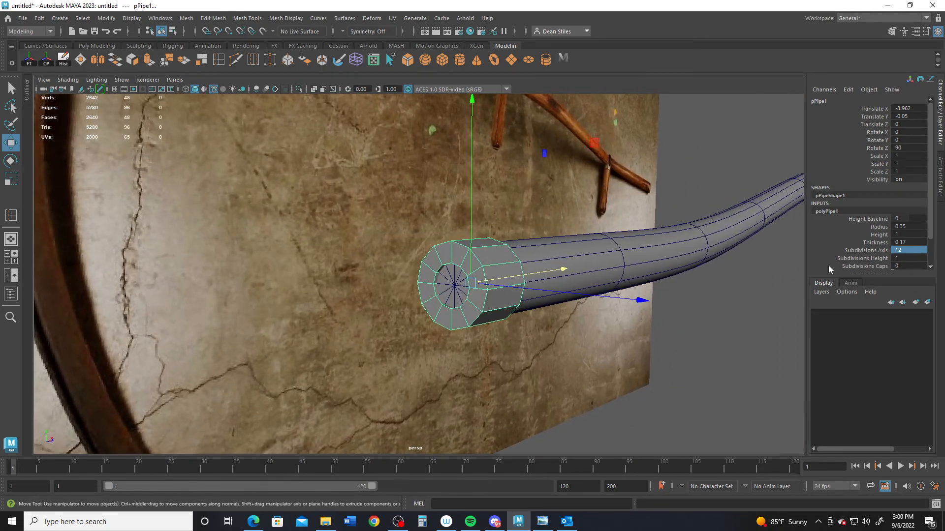
Set the pipe's height subdivisions to 3 and its cap subdivisions to 3
scroll(868, 265, "down", 2)
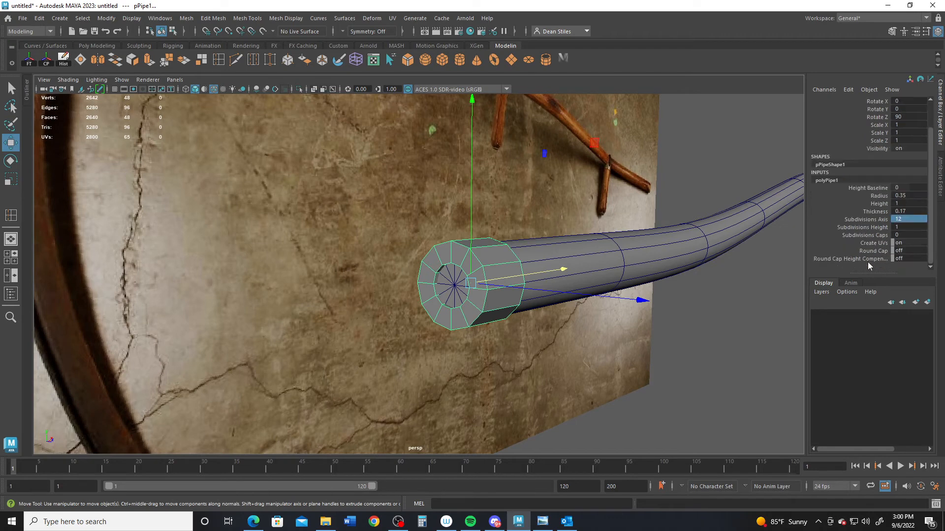
double_click(908, 227)
key("Return")
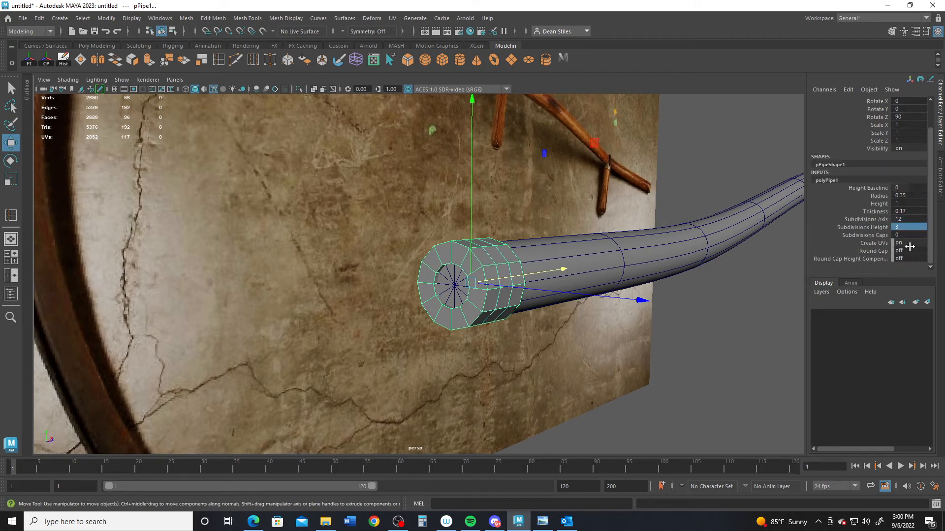
double_click(909, 234)
type("1")
key("Return")
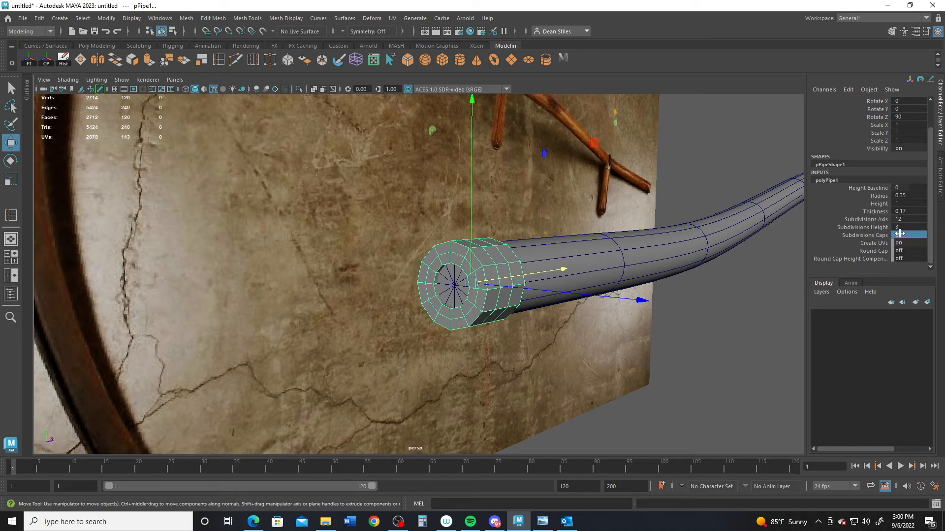
double_click(903, 235)
key("Return")
Select the two middle edge loops around the pipe's outer wall and try to scale them apart along its length
right_click_drag(464, 266, 574, 318, "alt")
left_click_drag(574, 319, 473, 293, "alt")
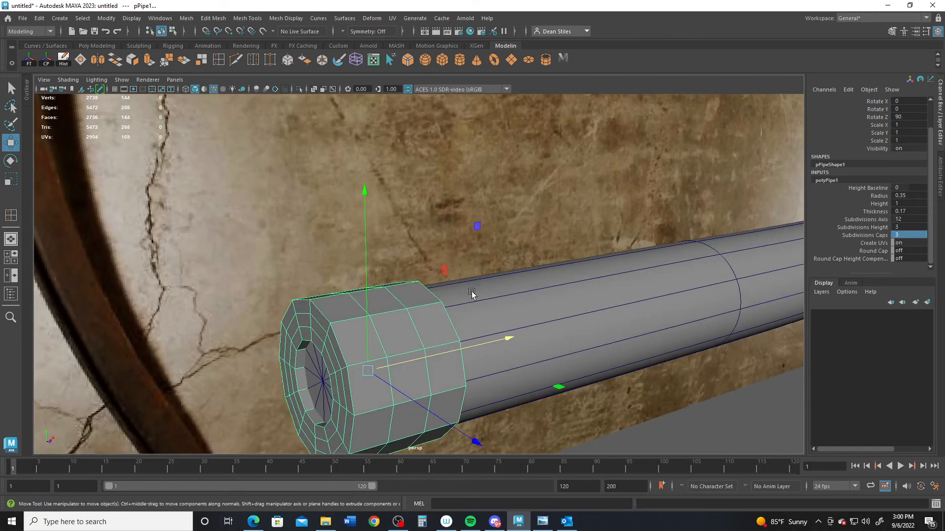
middle_click_drag(364, 309, 400, 270, "alt")
left_click_drag(401, 270, 344, 287, "alt")
middle_click_drag(345, 288, 424, 261, "alt")
mouse_move(420, 268)
right_mouse_down()
mouse_move(410, 253)
mouse_move(407, 265)
right_mouse_up()
double_click(408, 266)
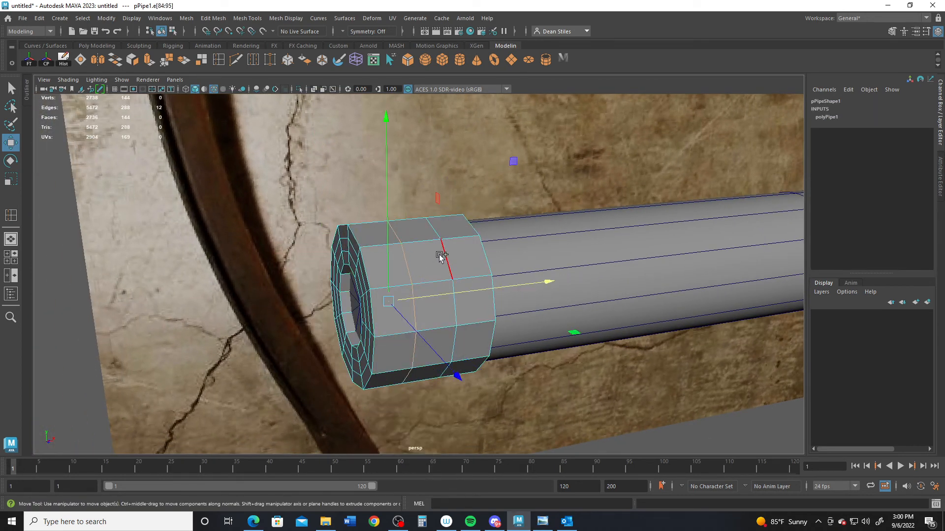
double_click(444, 255, "shift")
key("r")
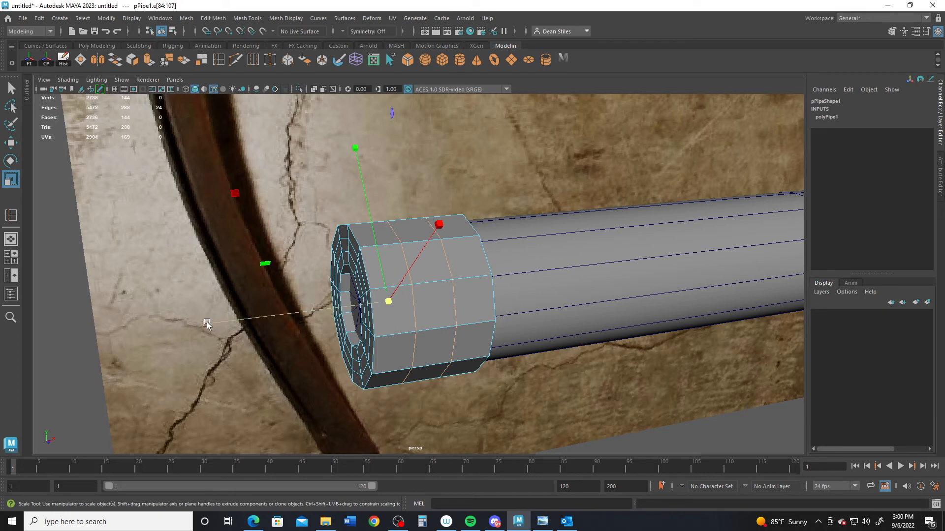
left_click_drag(204, 325, 206, 327)
scroll(289, 312, "down", 3)
left_click_drag(325, 314, 245, 294, "alt")
mouse_move(155, 298)
left_mouse_down()
mouse_move(135, 297)
mouse_move(154, 298)
left_mouse_up()
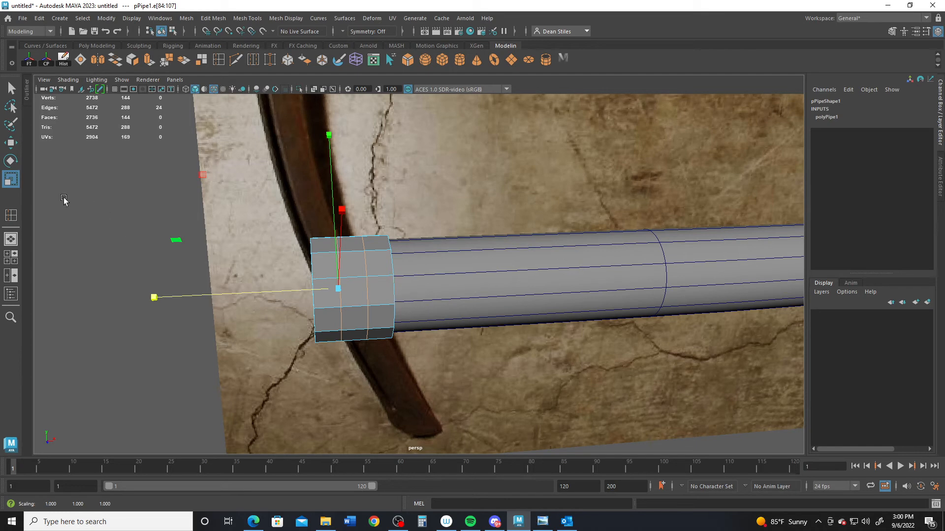
Reset the Scale tool's settings and spread the two selected edge loops apart to sit close to the pipe's ends
double_click(11, 179)
left_click(206, 123)
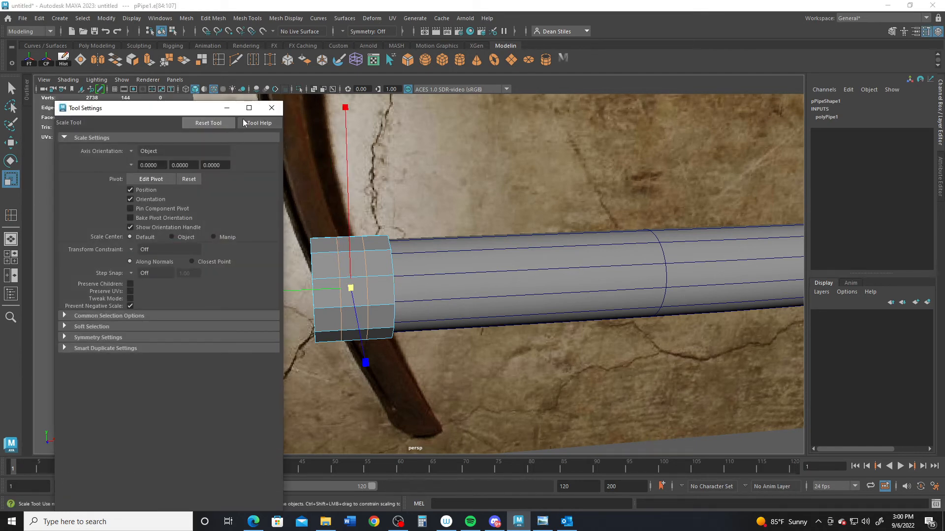
left_click(272, 109)
middle_click_drag(268, 288, 180, 296)
left_click_drag(180, 297, 535, 318, "alt")
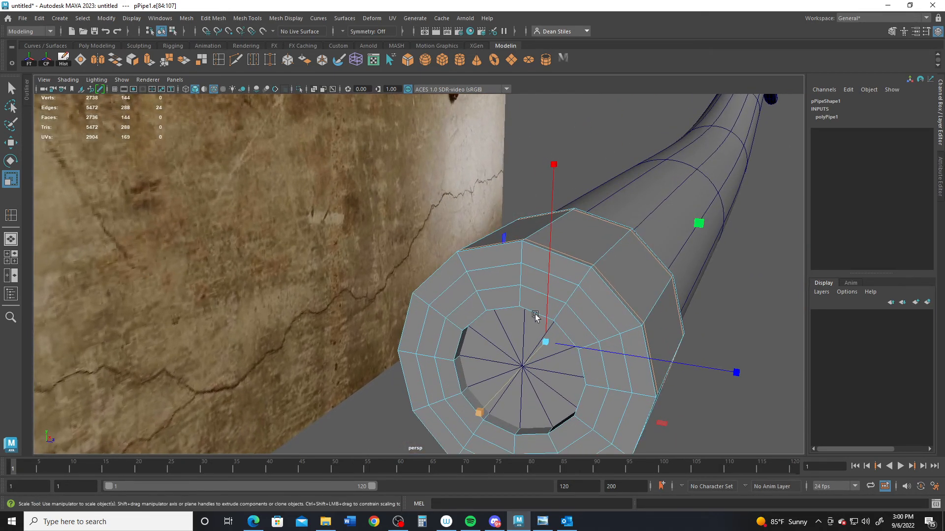
On the pipe's open end face, scale the outer edge loop out to the rim and the inner loop in toward the hole
double_click(492, 270)
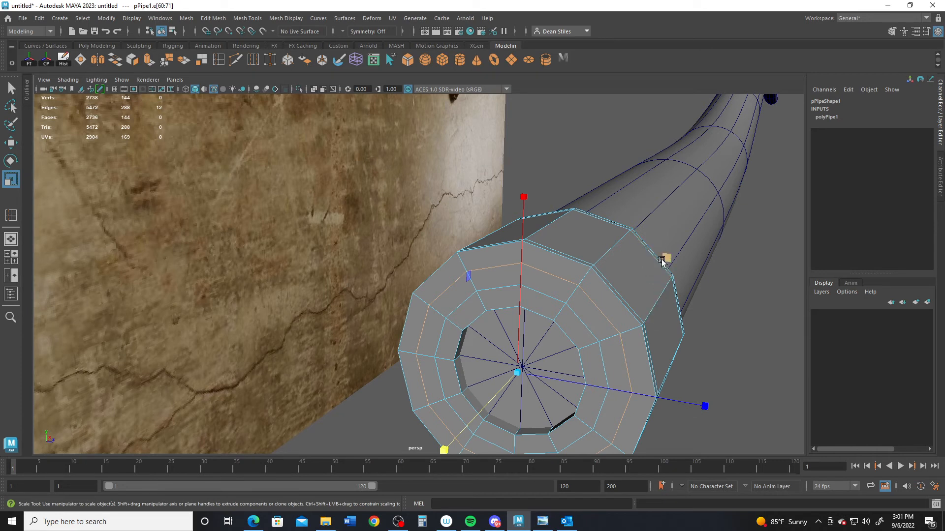
mouse_move(665, 258)
left_mouse_down()
mouse_move(696, 264)
mouse_move(651, 259)
left_mouse_up()
left_click(560, 297)
double_click(560, 296)
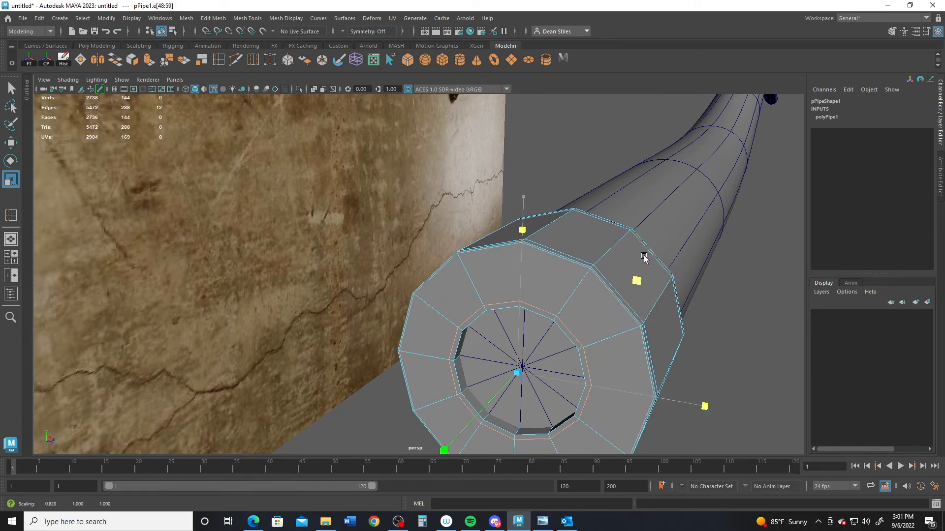
Return the pipe to object mode, preview it smoothed, and isolate it to expose its opposite end
right_click_drag(539, 271, 603, 288)
key("3")
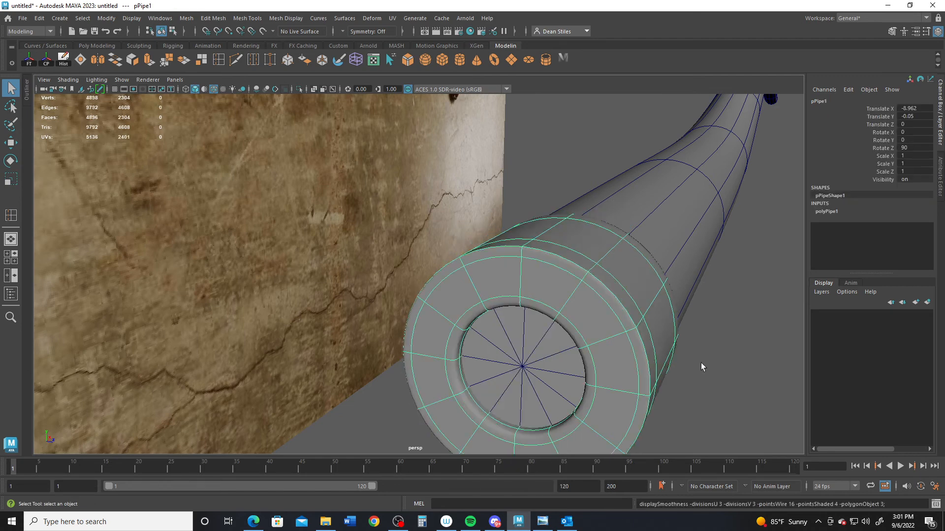
left_click(700, 365)
left_click_drag(700, 365, 373, 306, "alt")
left_click_drag(212, 294, 269, 245, "alt")
left_click(263, 275)
key("ctrl+1")
right_click_drag(269, 245, 321, 279, "alt")
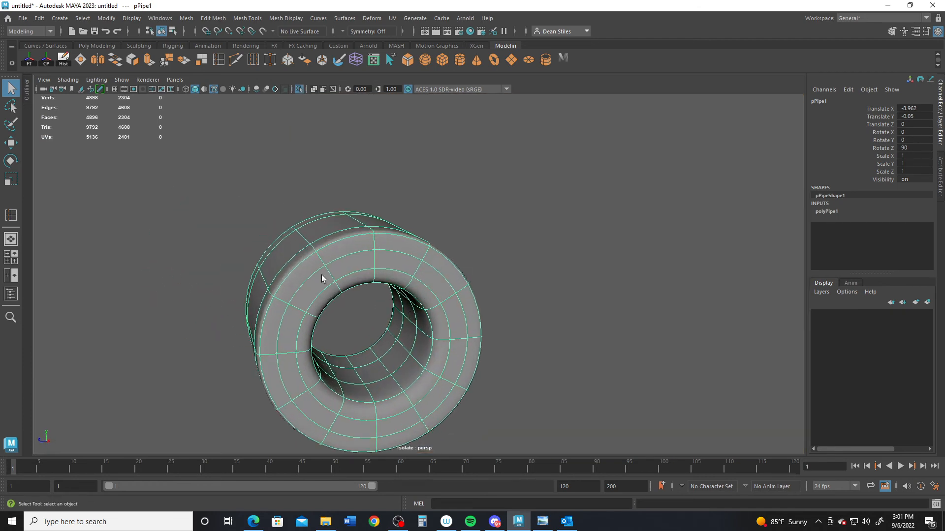
Unsmooth the pipe and scale the opposite end face's outer edge loop to the rim and its inner loop toward the hole
right_click(311, 284)
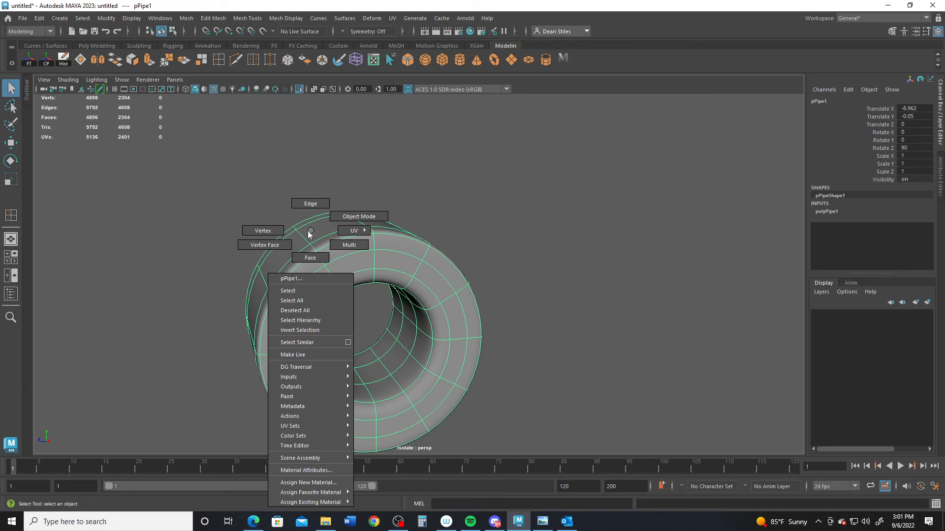
key("1")
right_click_drag(316, 279, 312, 214)
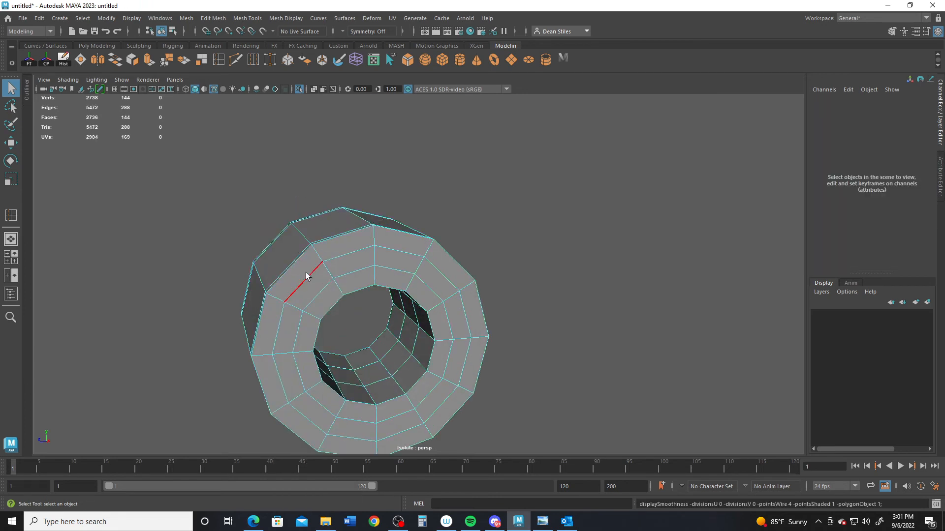
double_click(326, 306)
key("r")
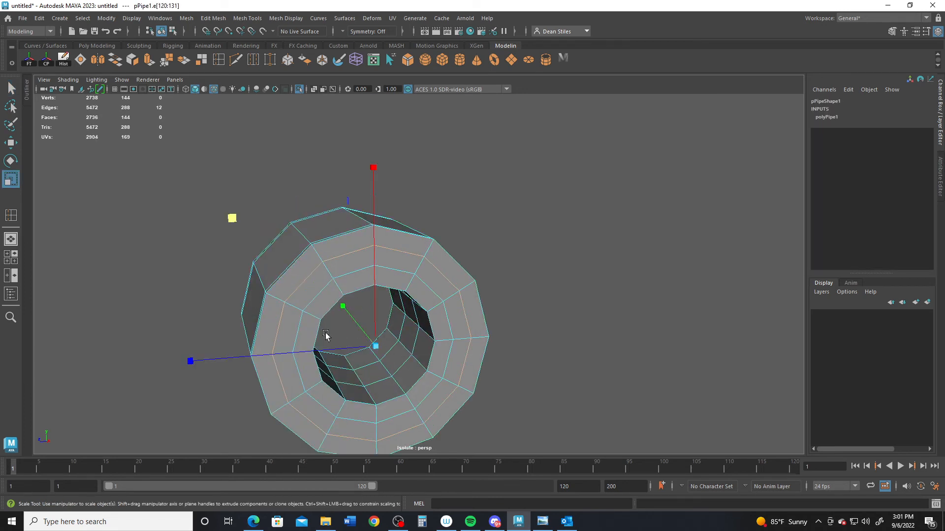
left_click_drag(232, 222, 220, 220)
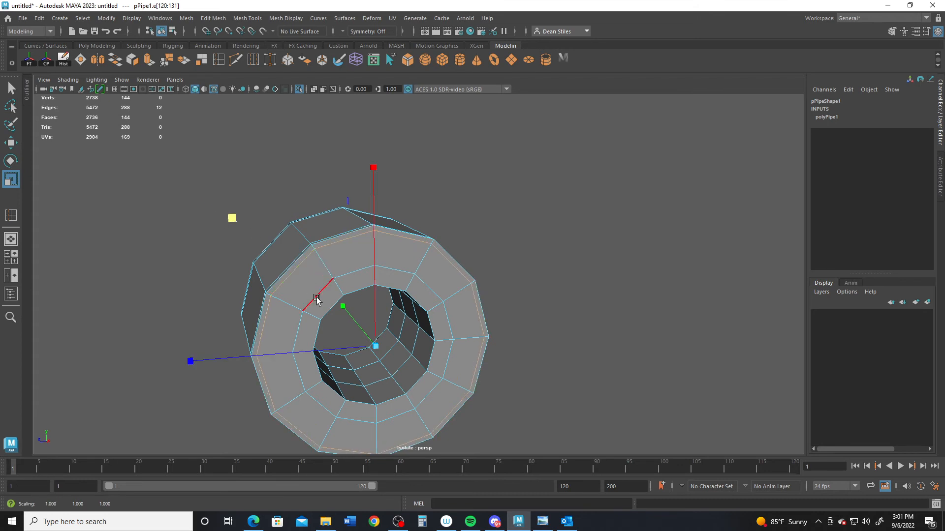
double_click(319, 301)
left_click_drag(304, 369, 271, 371, "alt")
Select an edge loop inside the pipe's hole for moving, and return to object mode with the full scene shown
double_click(346, 357)
key("w")
left_click_drag(370, 351, 332, 348, "alt")
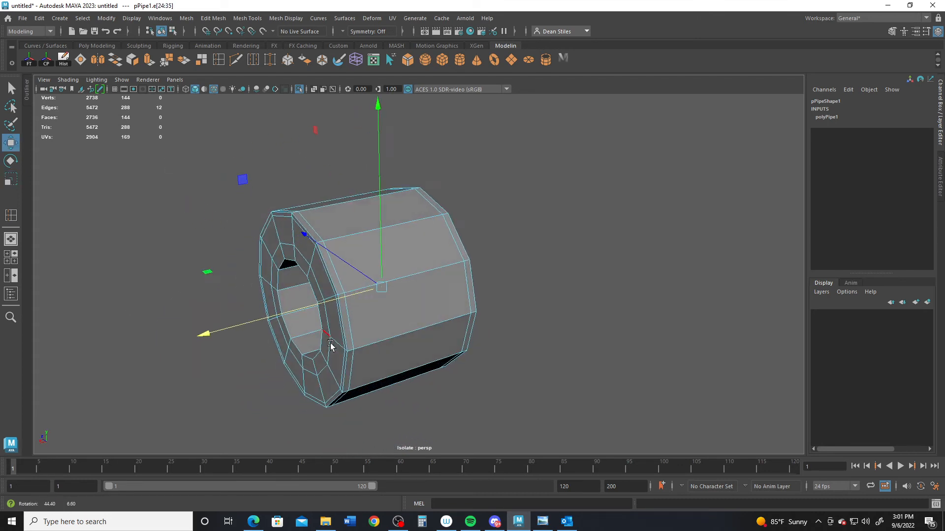
left_click_drag(218, 330, 247, 329, "alt")
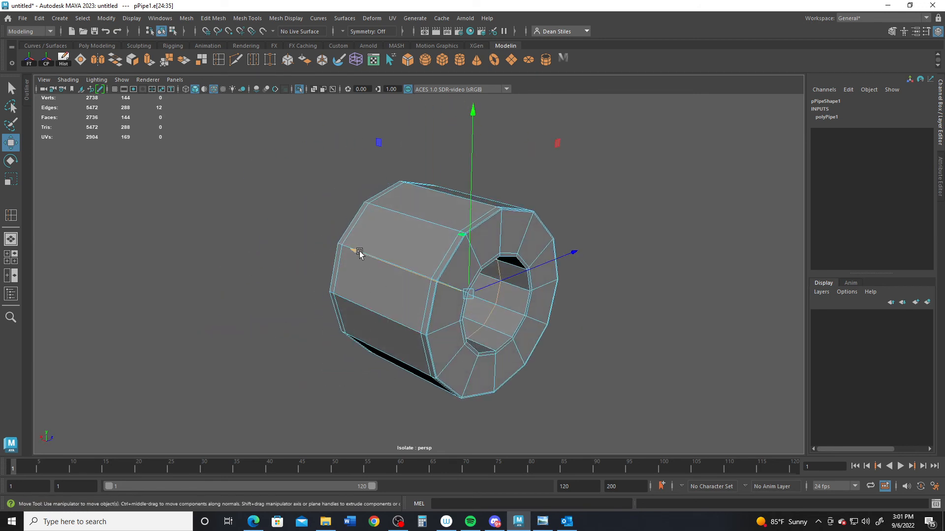
key("q")
right_click_drag(418, 230, 466, 216)
key("ctrl+1")
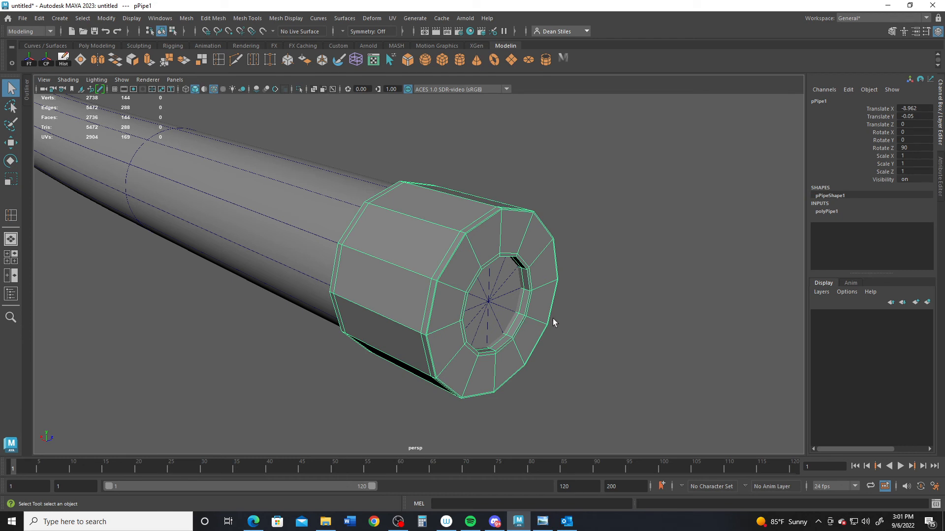
Turn on smooth preview for the pipe and inspect its fit around the shaft from the end
key("3")
left_click(619, 299)
scroll(489, 306, "down", 3)
mouse_move(303, 310)
left_mouse_down("alt")
mouse_move(400, 302)
mouse_move(392, 302)
left_mouse_up("alt")
scroll(432, 327, "up", 3)
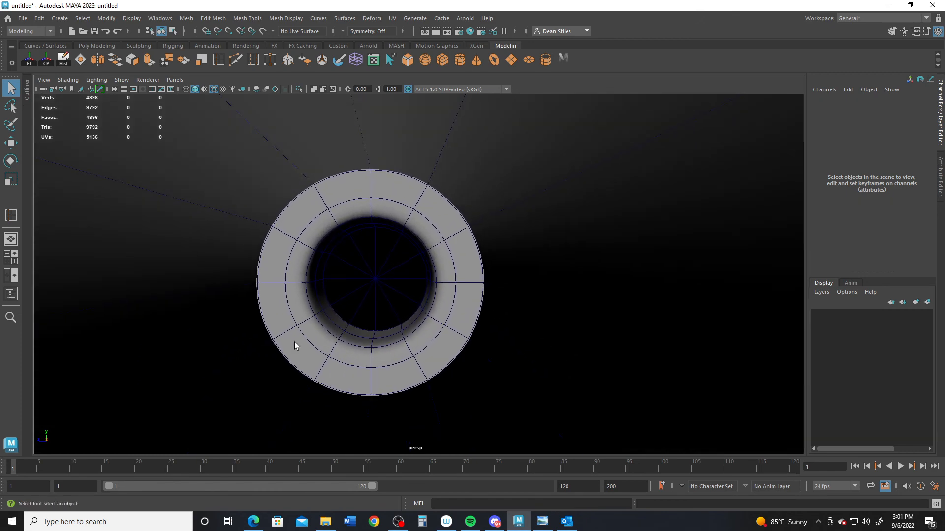
scroll(331, 339, "down", 2)
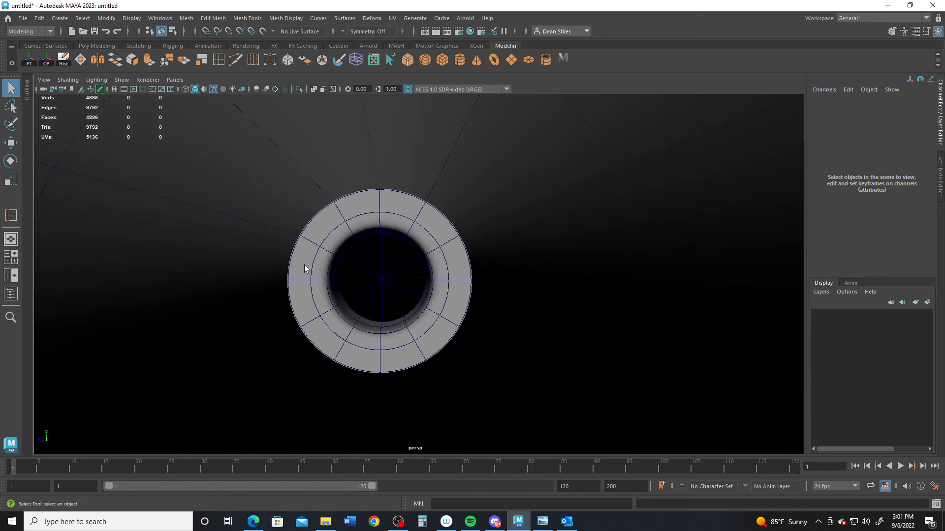
left_click_drag(304, 268, 351, 274, "alt")
Move the smoothed pipe slightly outward along the shaft, to about X -9.058
right_click(351, 269)
key("w")
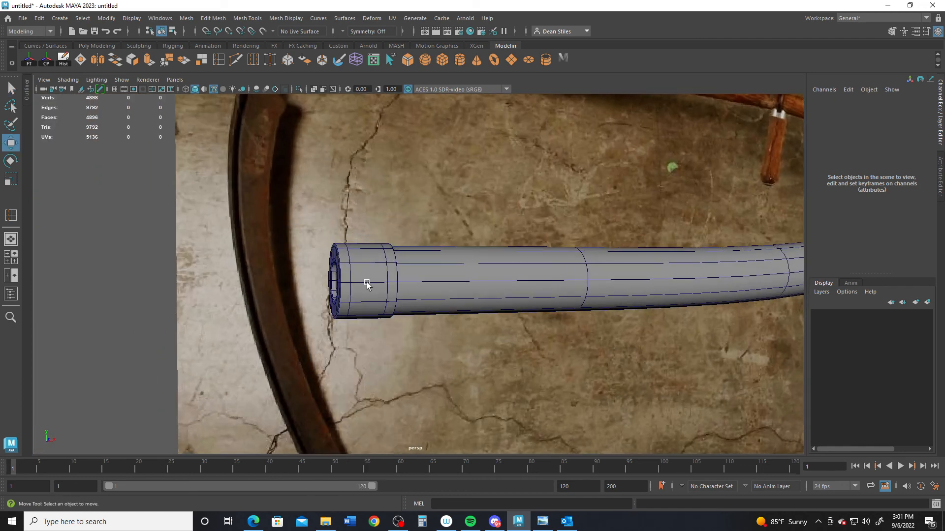
left_click(366, 284)
left_click_drag(464, 276, 453, 281)
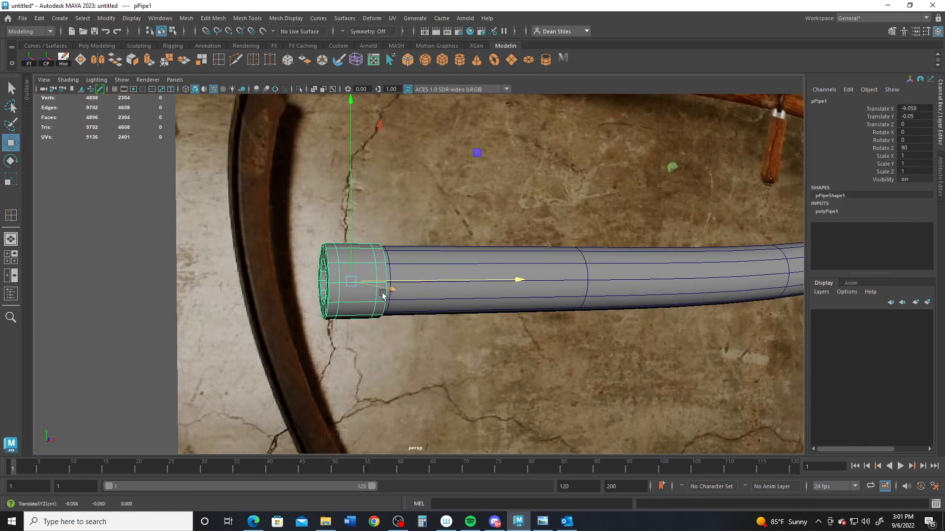
left_click_drag(382, 294, 239, 325, "alt")
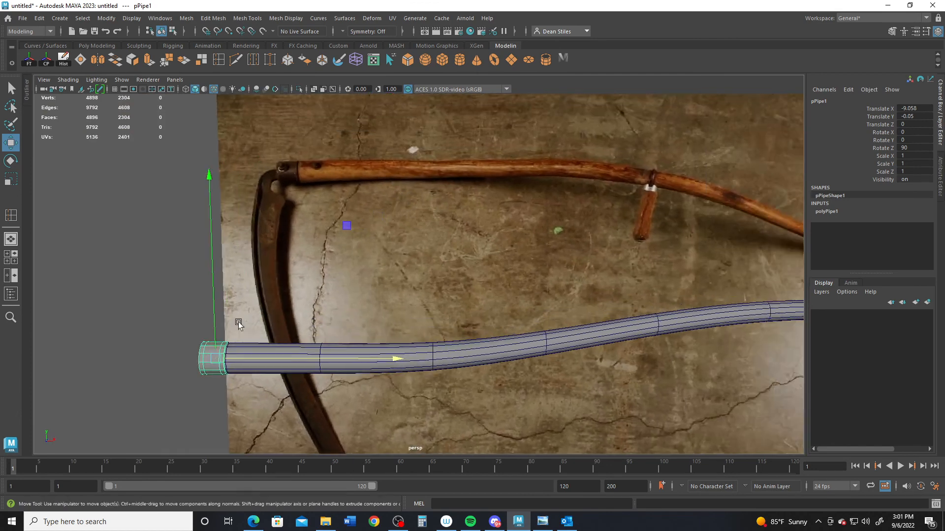
scroll(238, 325, "down", 8)
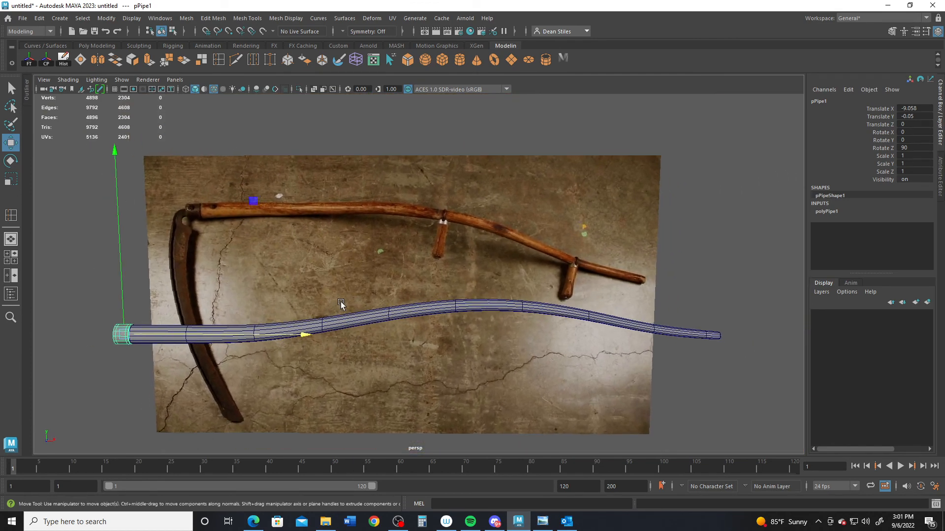
middle_click_drag(245, 314, 314, 319, "alt")
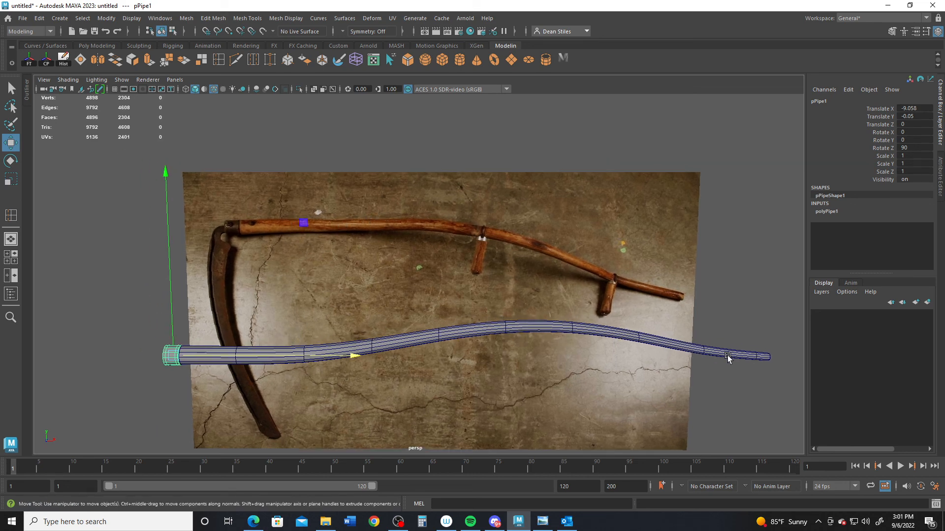
scroll(607, 347, "down", 3)
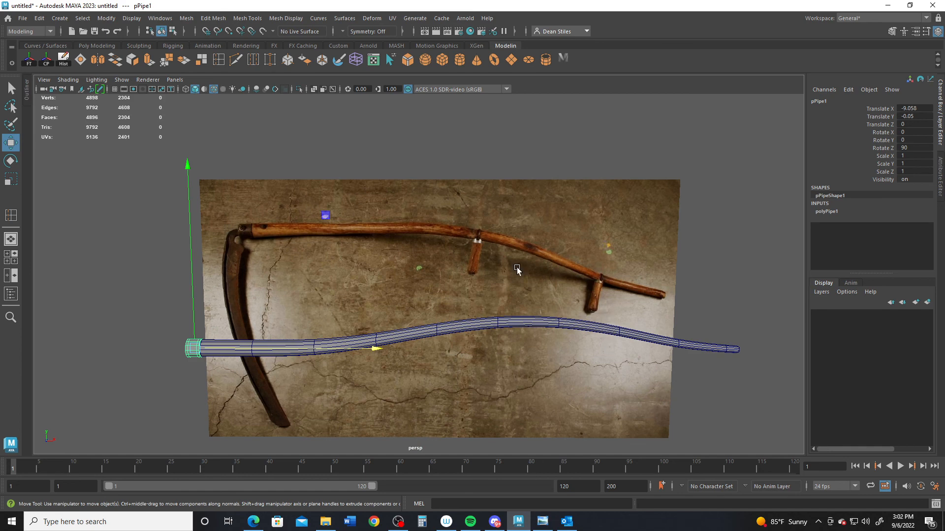
Save the scene under the file name scythe in the project's scenes folder
left_click(22, 18)
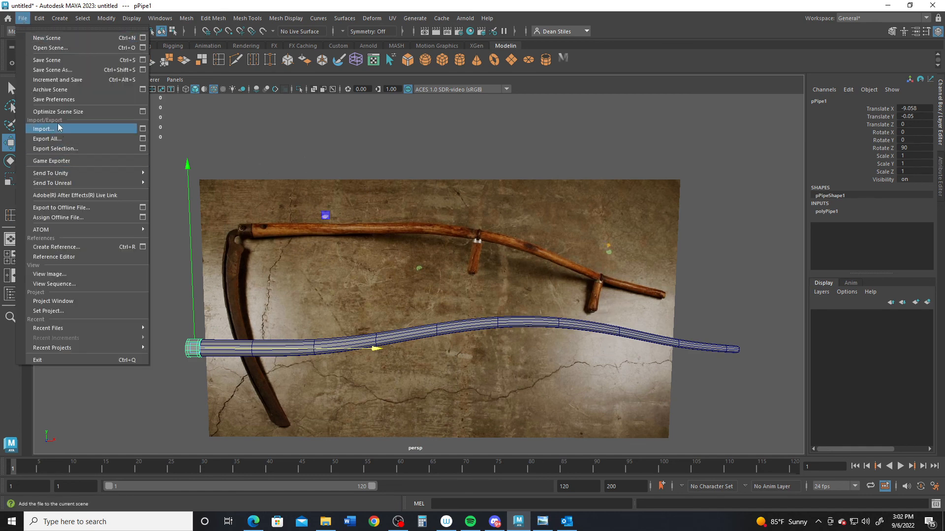
left_click(58, 68)
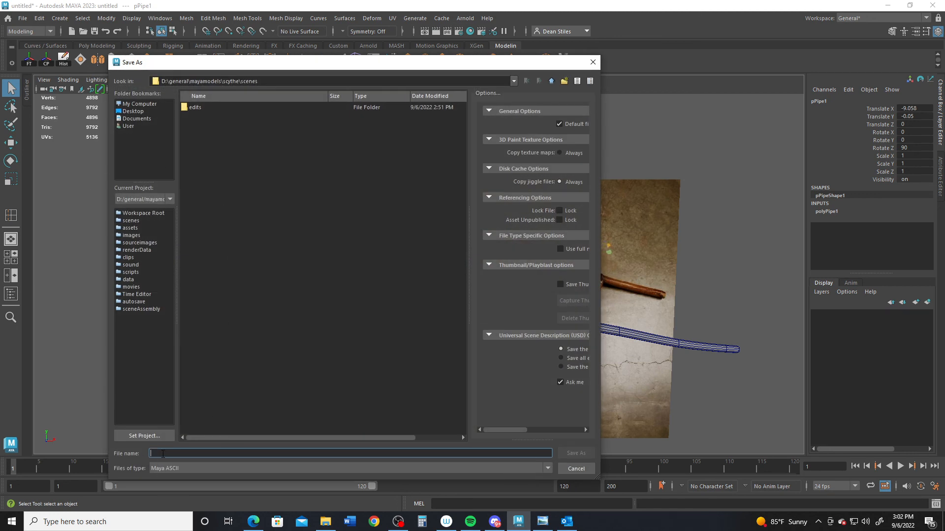
type("scythe")
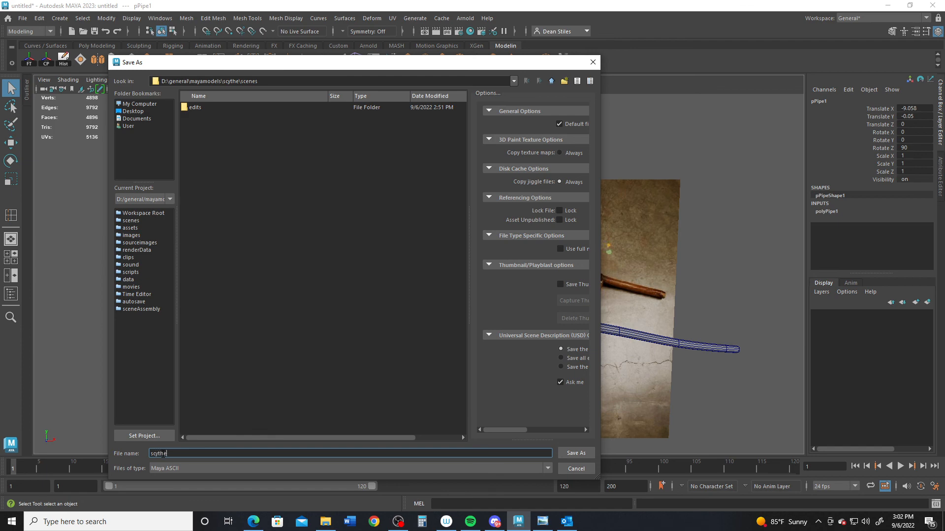